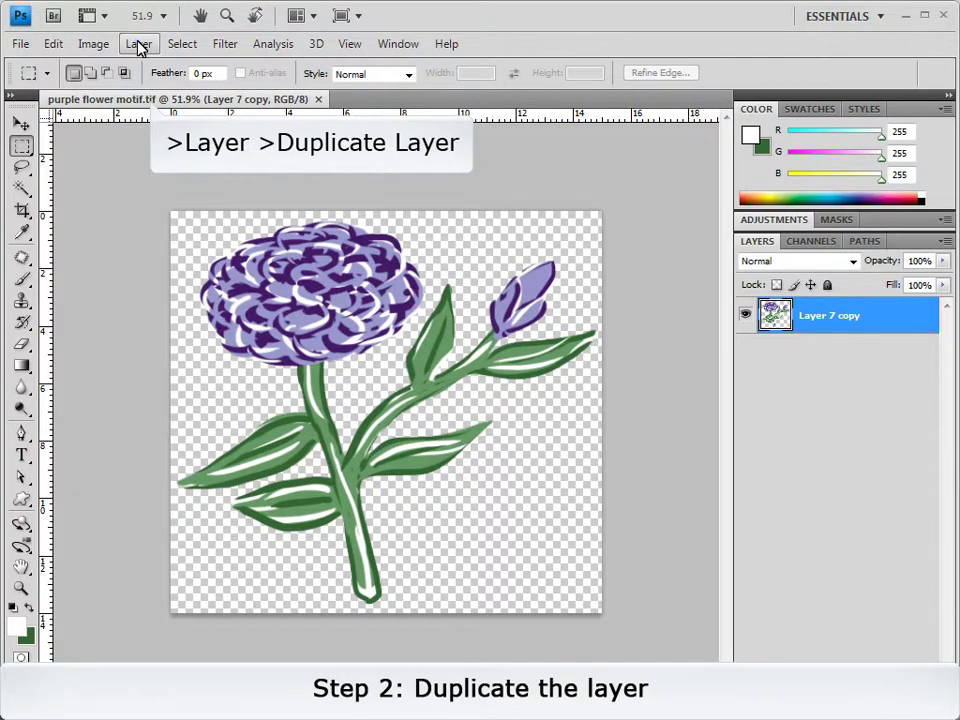
Step: Duplicate the flower layer to create Layer 7 copy 2 above Layer 7 copy
{"action": "left_click", "coordinate": [139, 43]}
{"action": "left_click", "coordinate": [150, 84]}
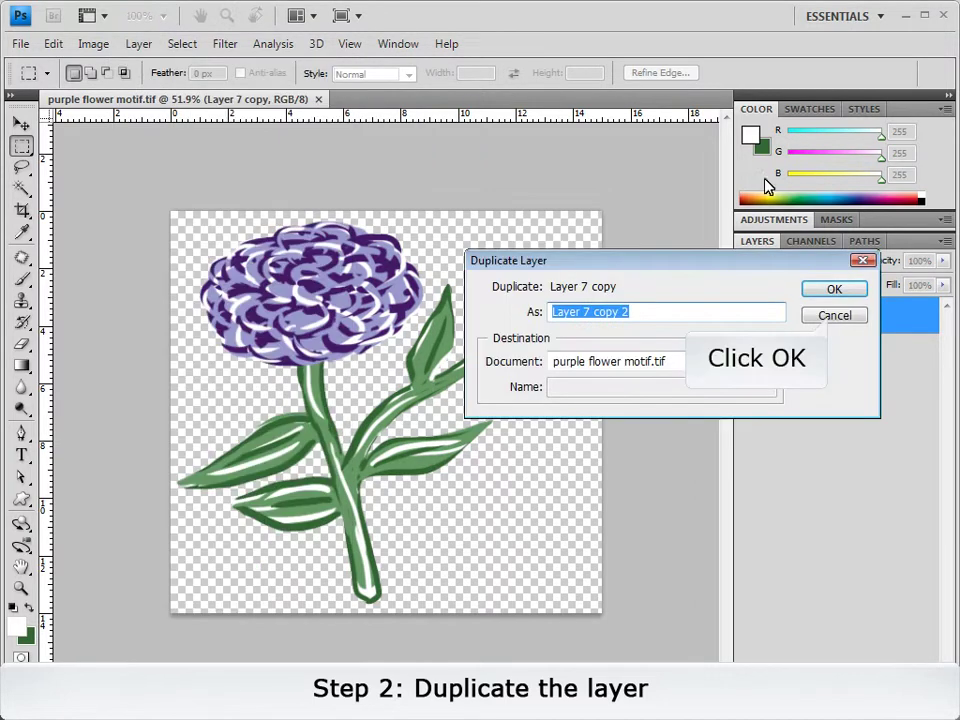
{"action": "left_click", "coordinate": [841, 296]}
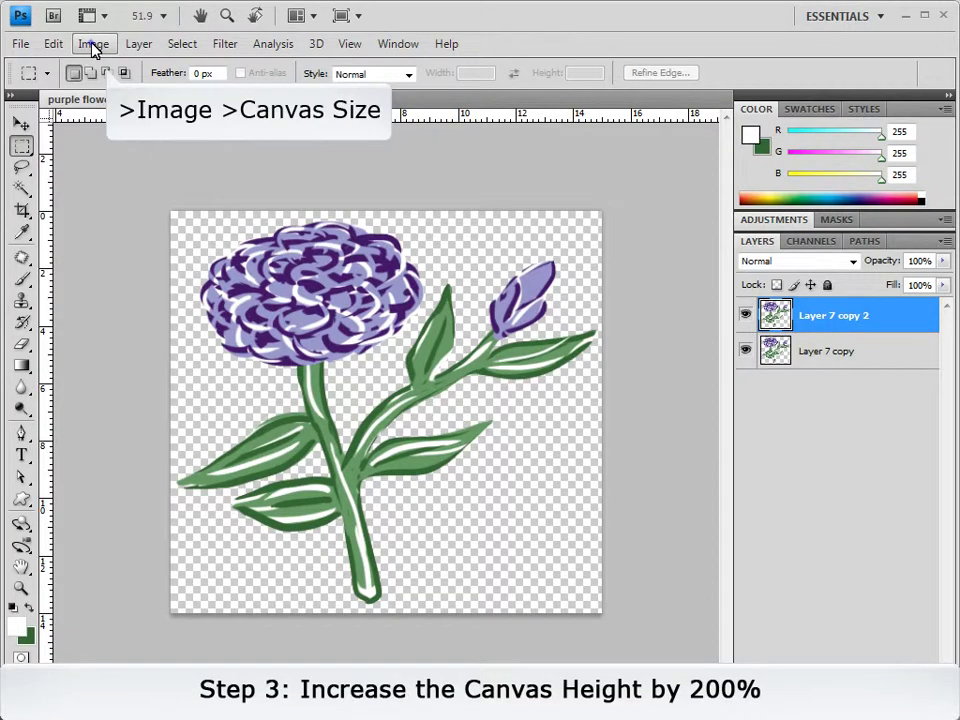
Step: Set the canvas height to 200 percent with the top-centre anchor
{"action": "left_click", "coordinate": [92, 44]}
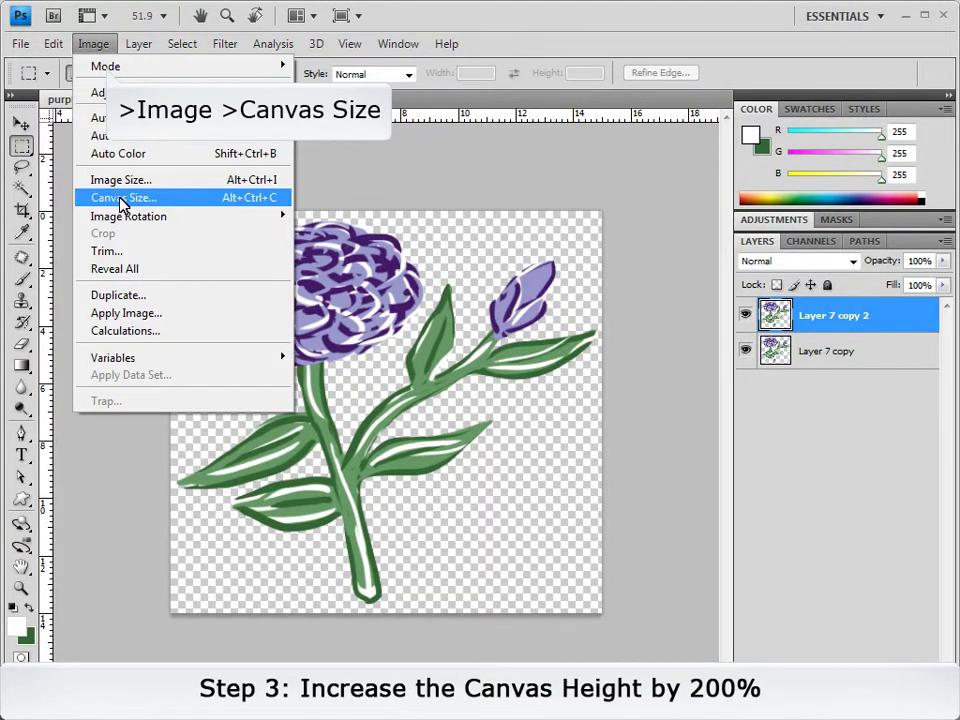
{"action": "left_click", "coordinate": [122, 198]}
{"action": "left_click", "coordinate": [657, 406]}
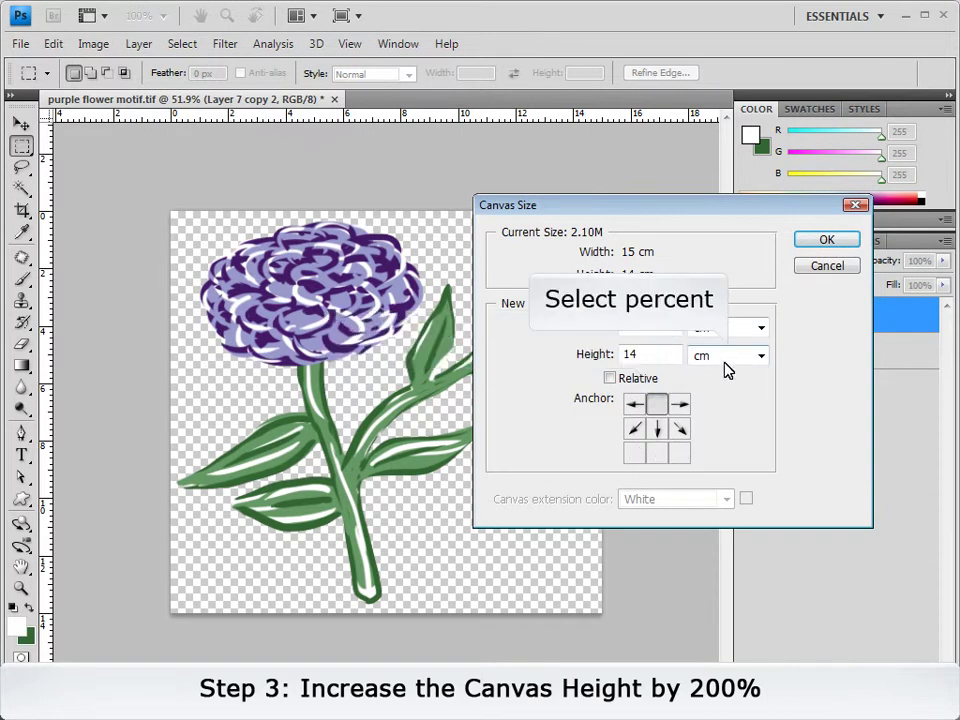
{"action": "left_click", "coordinate": [726, 357]}
{"action": "left_click", "coordinate": [716, 376]}
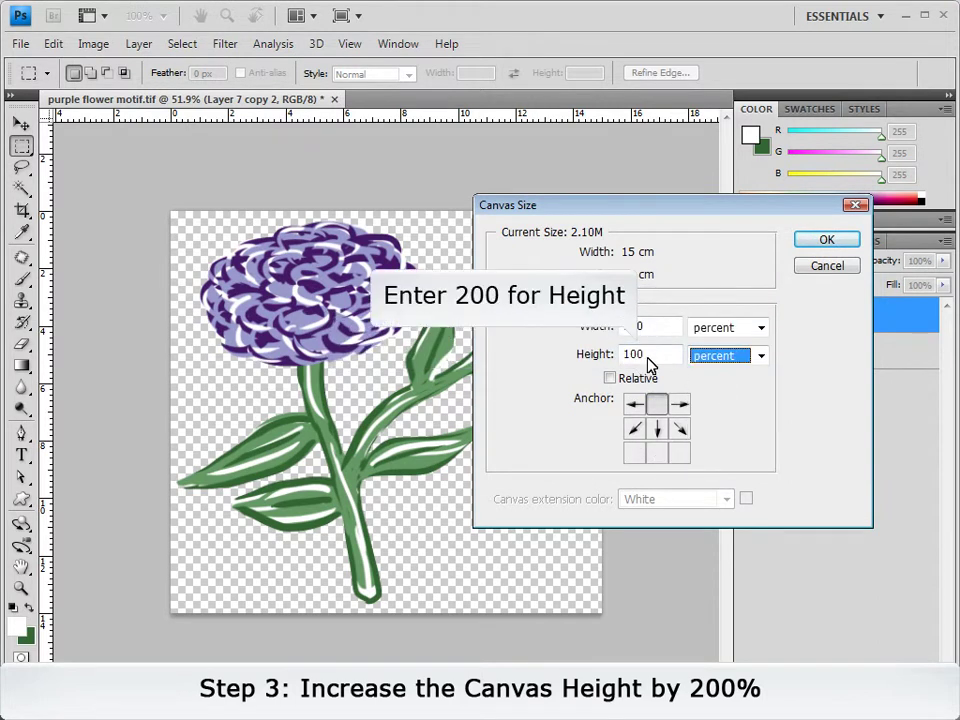
{"action": "double_click", "coordinate": [648, 355]}
{"action": "type", "text": "200"}
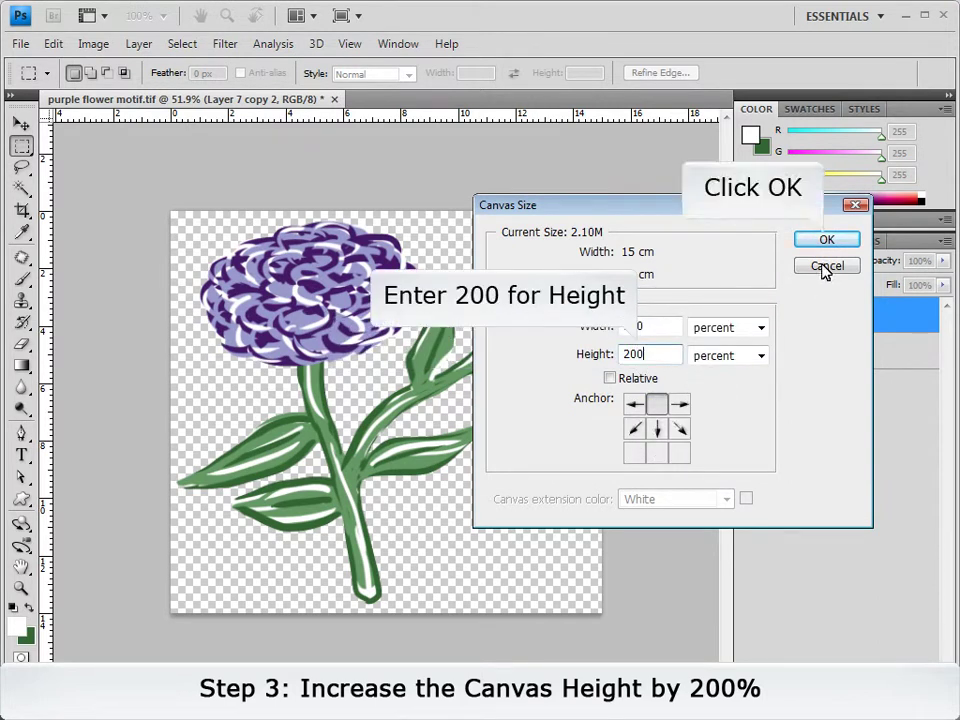
{"action": "left_click", "coordinate": [825, 242]}
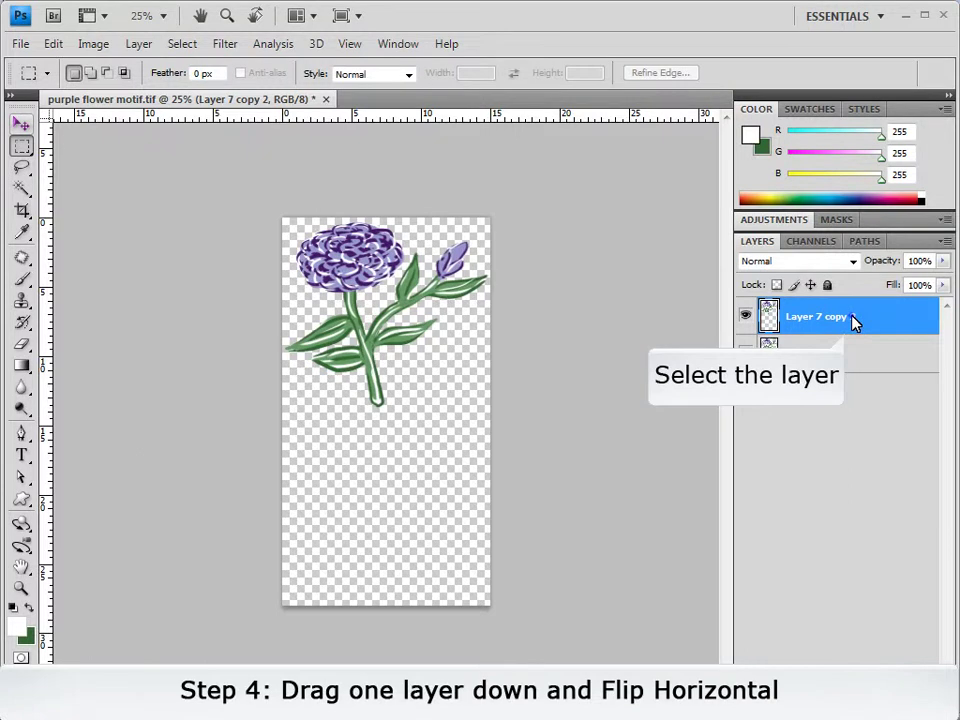
Step: Move the copied flower down the canvas and flip it horizontally
{"action": "key", "text": "v"}
{"action": "left_click_drag", "start_coordinate": [346, 265], "coordinate": [349, 419]}
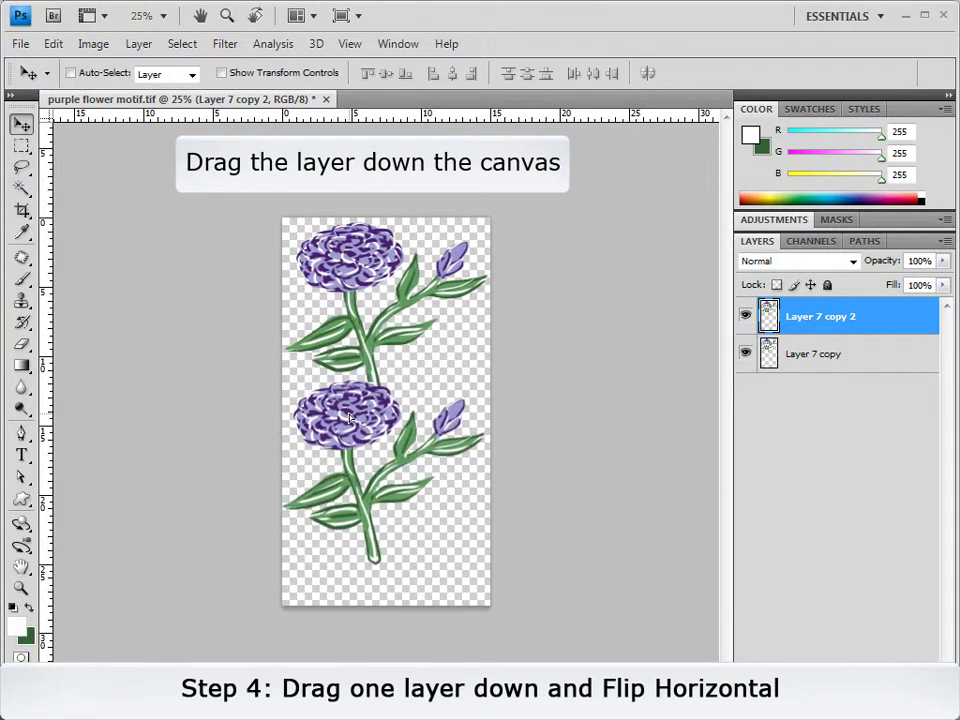
{"action": "left_click", "coordinate": [50, 43]}
{"action": "mouse_move", "coordinate": [82, 393]}
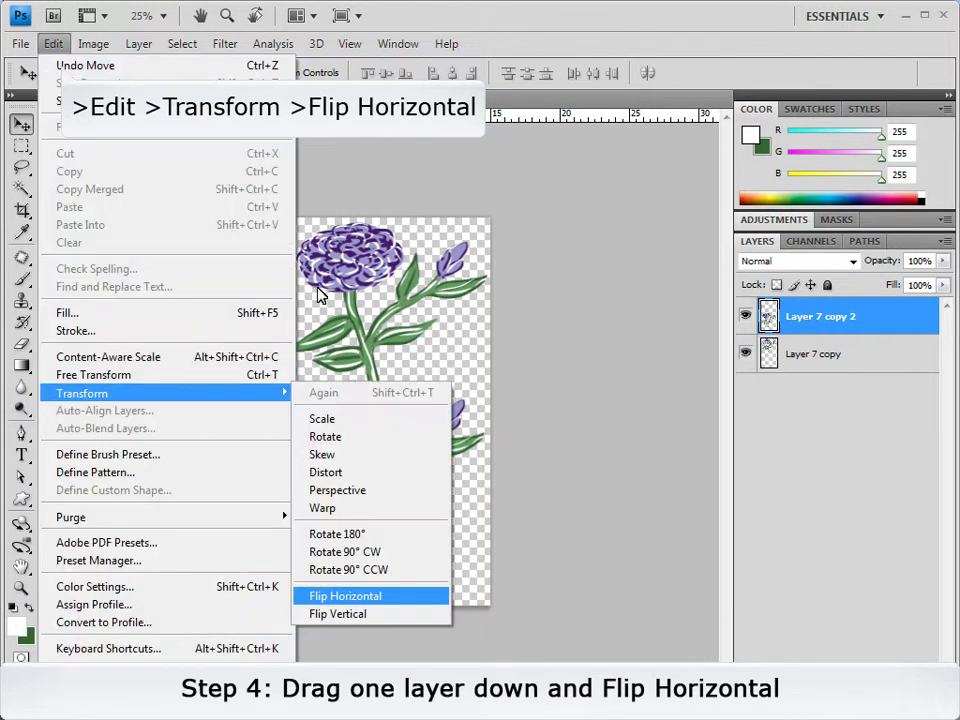
{"action": "left_click", "coordinate": [450, 598]}
{"action": "left_click_drag", "start_coordinate": [420, 440], "coordinate": [424, 425]}
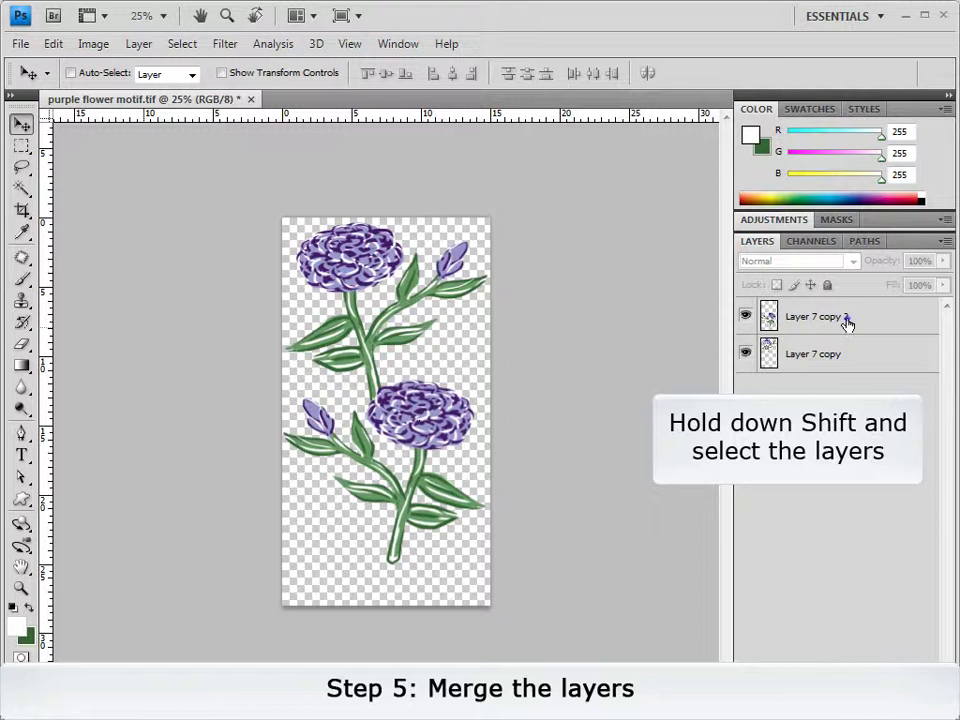
Step: Merge Layer 7 copy 2 and Layer 7 copy into one layer
{"action": "left_click", "coordinate": [830, 316]}
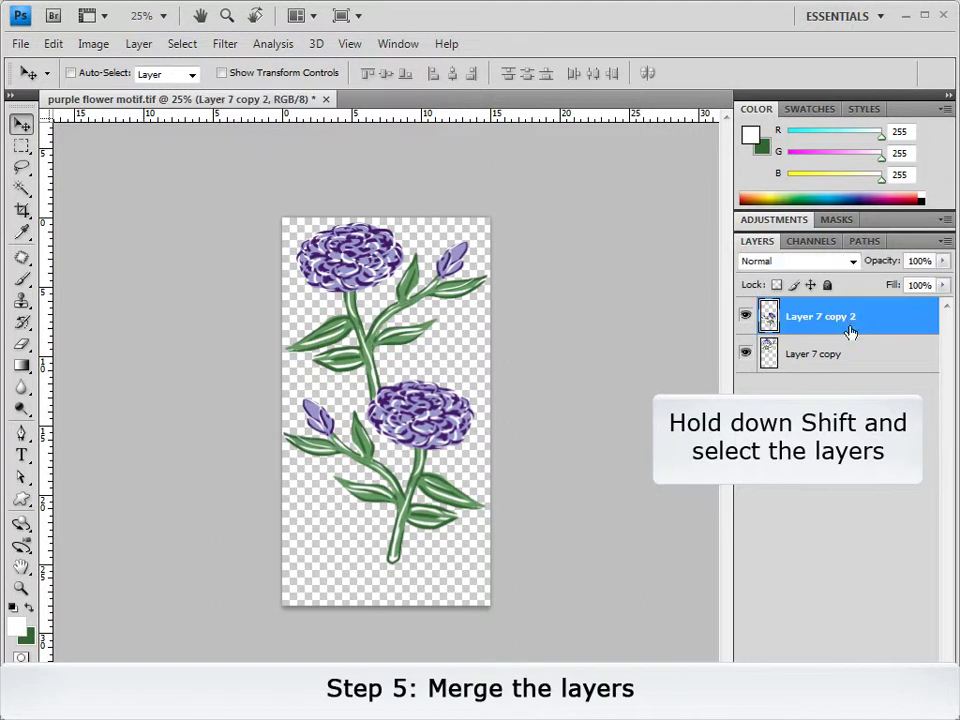
{"action": "left_click", "coordinate": [850, 354], "text": "shift"}
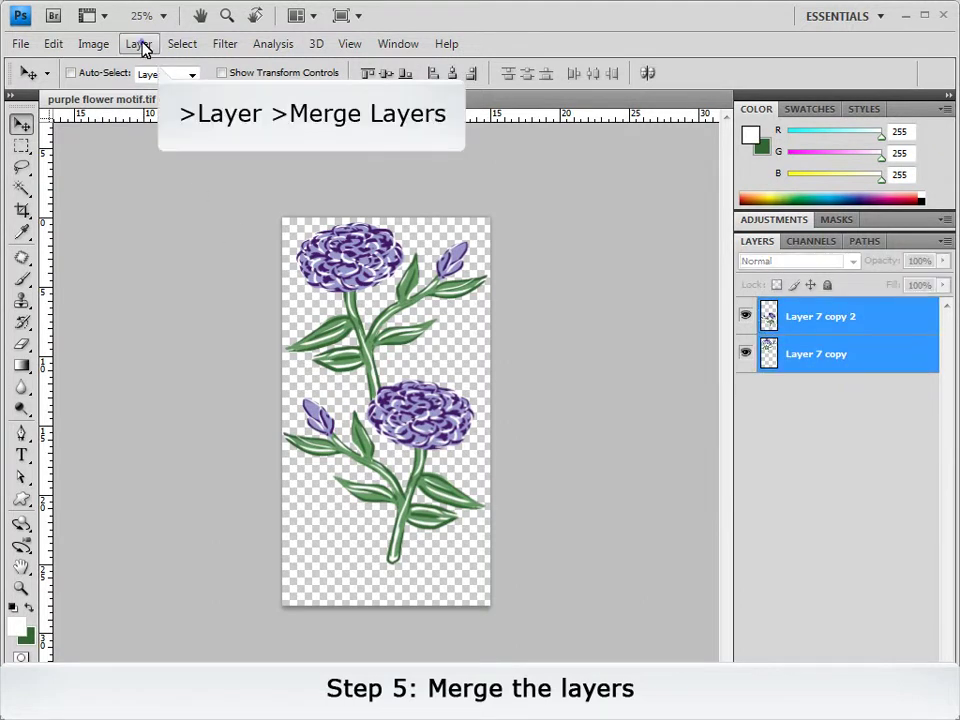
{"action": "left_click", "coordinate": [141, 44]}
{"action": "left_click", "coordinate": [190, 624]}
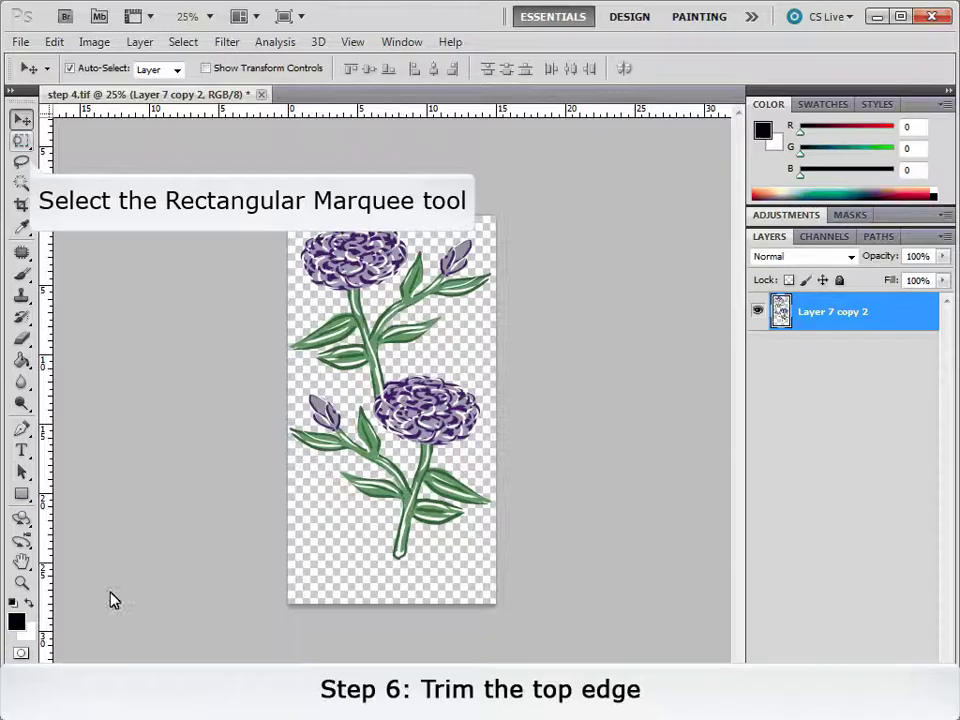
Step: Delete the top strip of the flower layer and move the flowers flush to the canvas top
{"action": "left_click", "coordinate": [19, 142]}
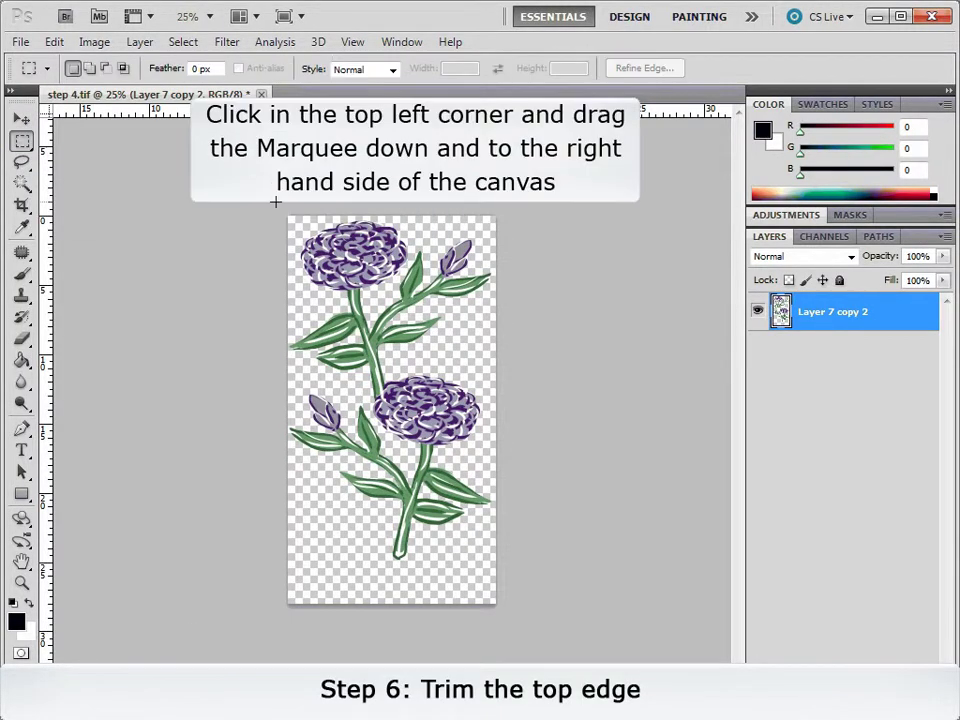
{"action": "left_click_drag", "start_coordinate": [288, 216], "coordinate": [493, 283]}
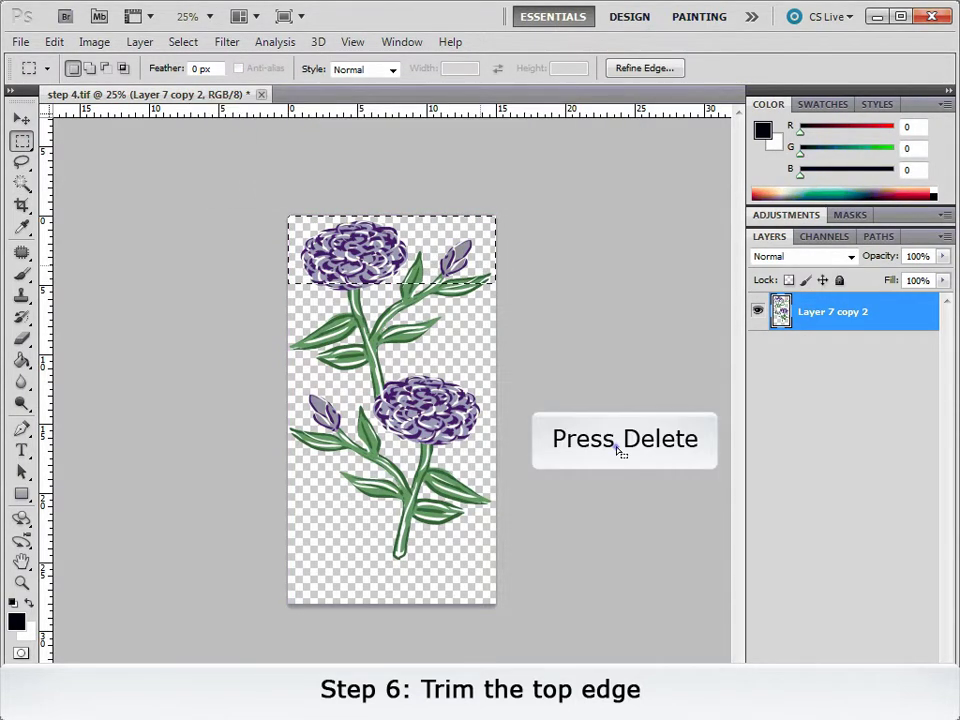
{"action": "key", "text": "Delete"}
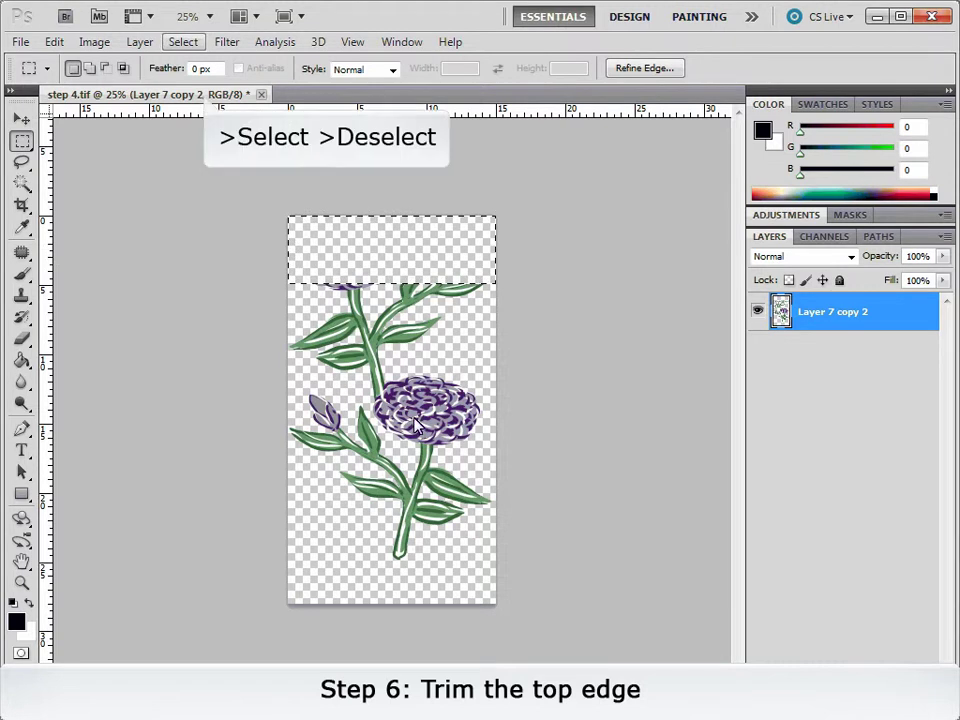
{"action": "left_click", "coordinate": [182, 42]}
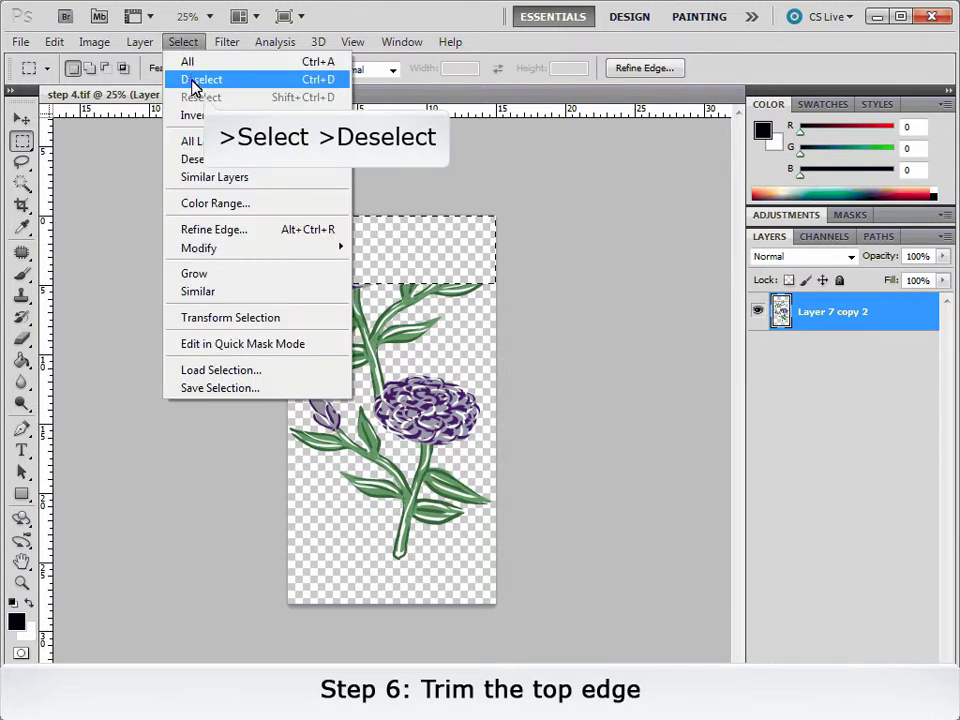
{"action": "left_click", "coordinate": [192, 78]}
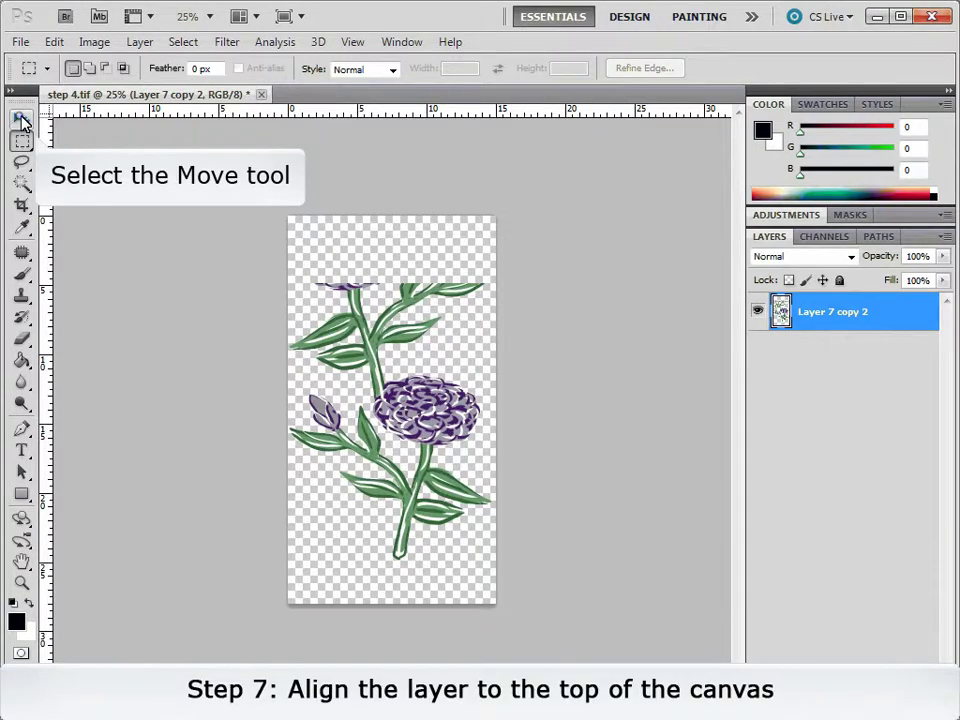
{"action": "left_click", "coordinate": [21, 118]}
{"action": "left_click_drag", "start_coordinate": [420, 427], "coordinate": [420, 357]}
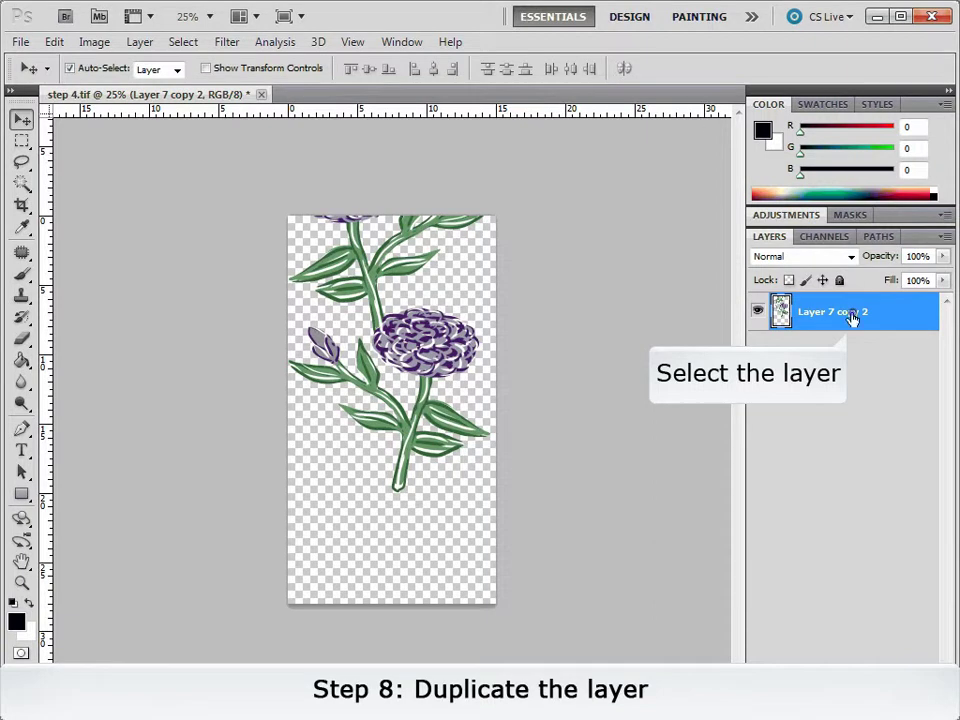
Step: Duplicate the flower layer as Layer 7 copy 3
{"action": "left_click", "coordinate": [138, 42]}
{"action": "left_click", "coordinate": [118, 77]}
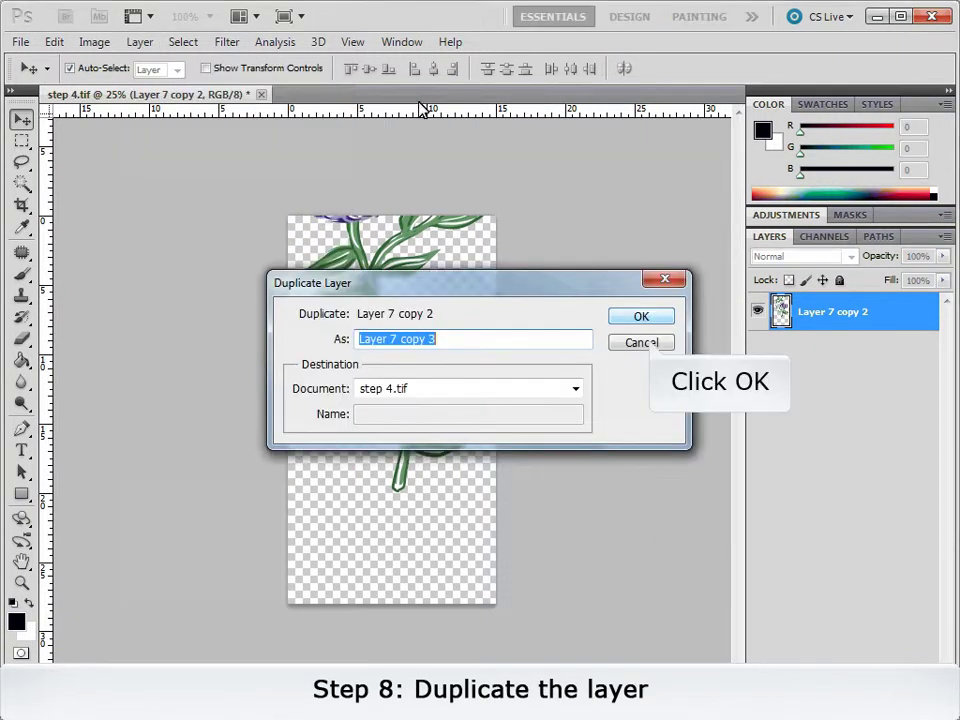
{"action": "left_click", "coordinate": [638, 318]}
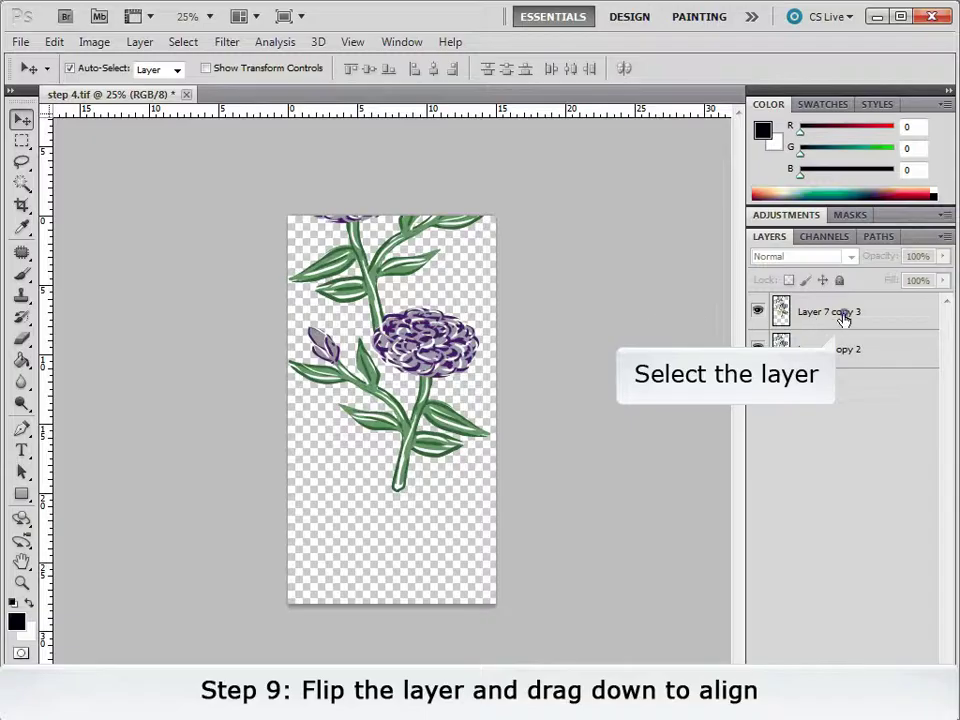
Step: Flip Layer 7 copy 3 horizontally and align it below the original to continue the stems
{"action": "left_click", "coordinate": [52, 43]}
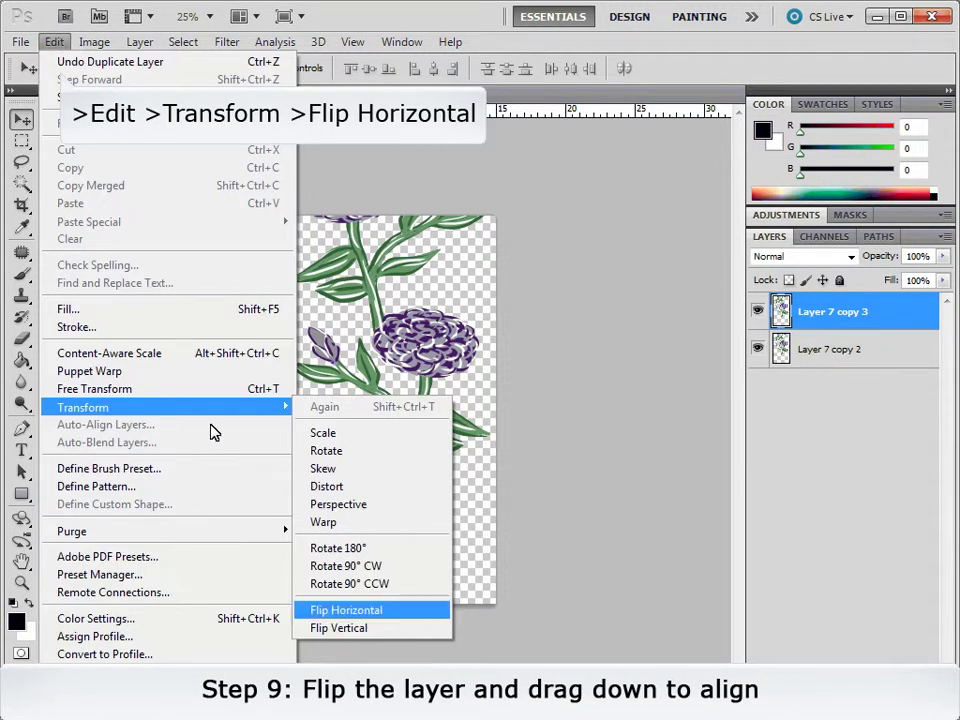
{"action": "left_click", "coordinate": [336, 610]}
{"action": "left_click_drag", "start_coordinate": [352, 340], "coordinate": [366, 499]}
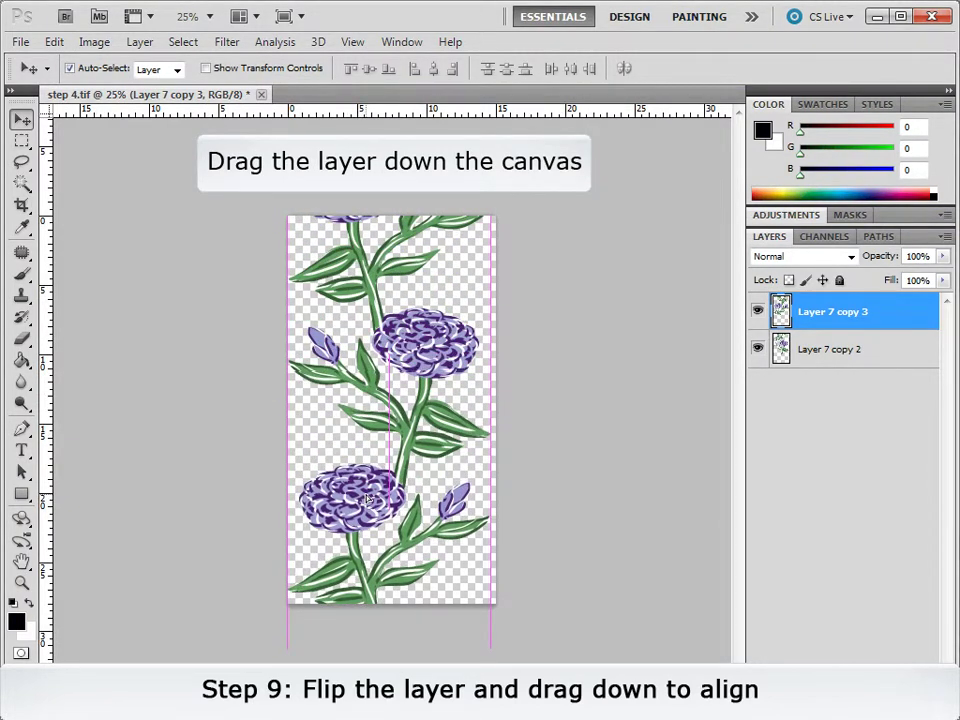
{"action": "key", "text": "ctrl+plus"}
{"action": "key", "text": "ctrl+plus"}
{"action": "left_click_drag", "start_coordinate": [407, 413], "coordinate": [396, 412]}
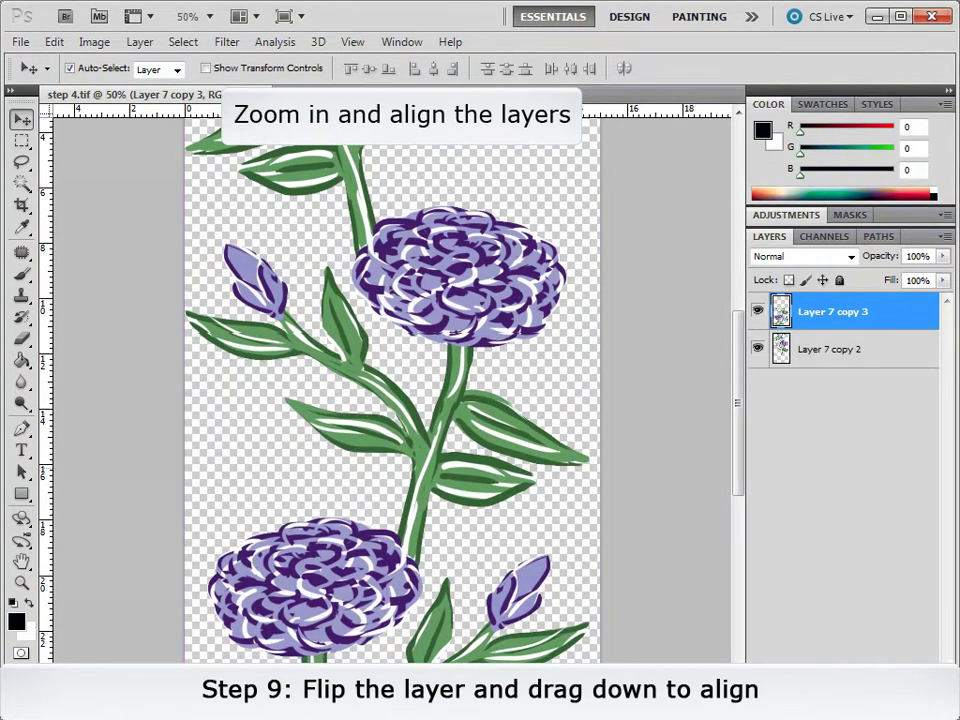
{"action": "key", "text": "ctrl+minus"}
{"action": "key", "text": "ctrl+minus"}
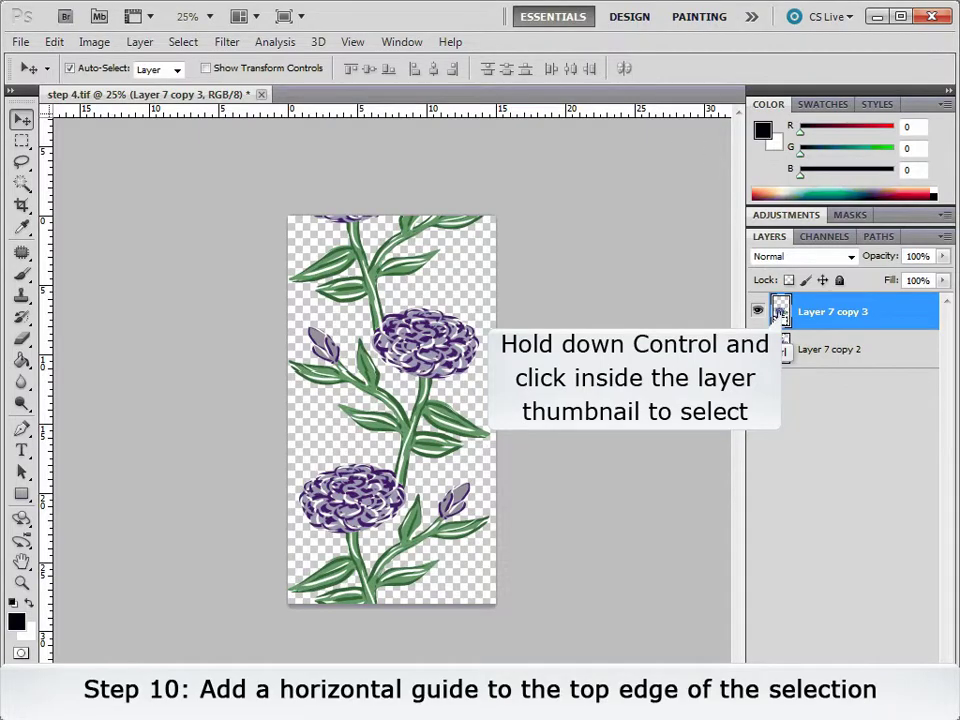
Step: Place a horizontal guide at the flower layer's top edge and crop the canvas to it
{"action": "left_click", "coordinate": [780, 311], "text": "ctrl"}
{"action": "left_click_drag", "start_coordinate": [410, 120], "coordinate": [425, 371]}
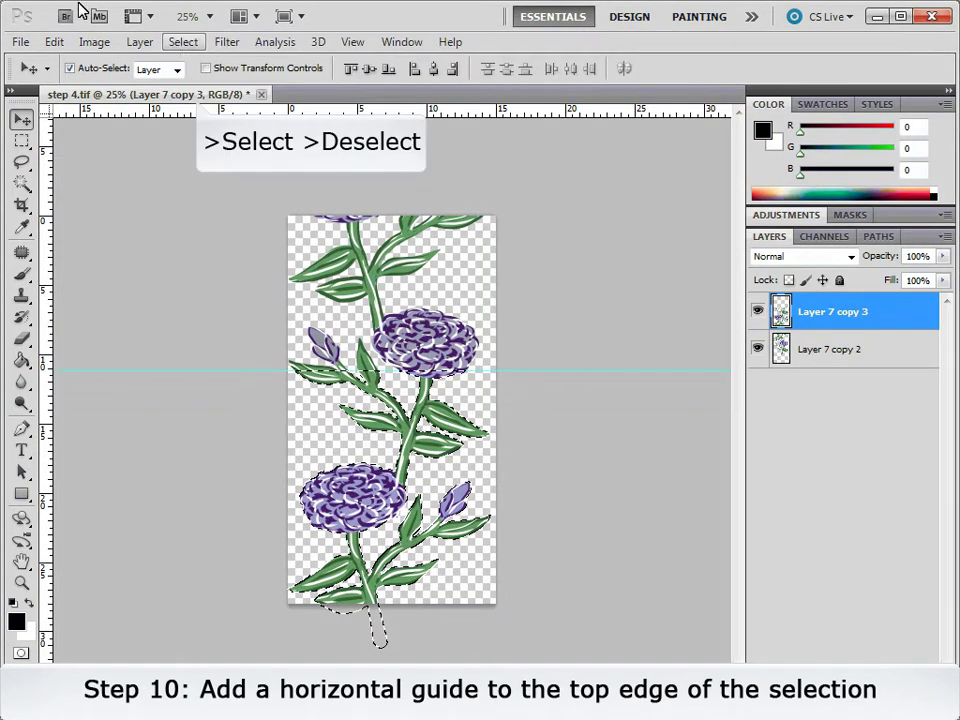
{"action": "left_click", "coordinate": [175, 45]}
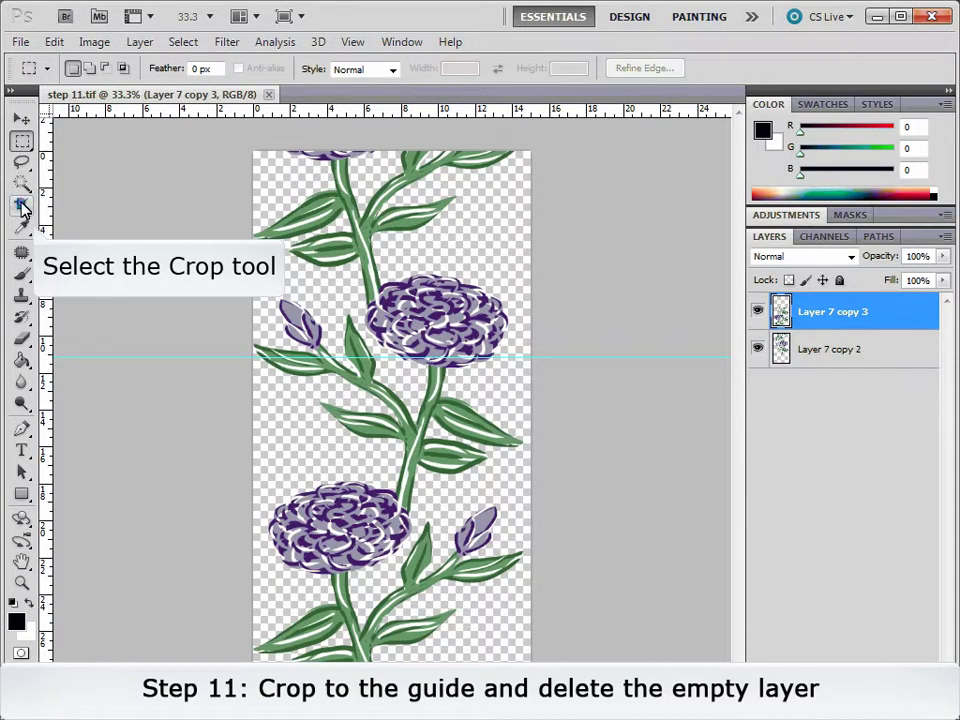
{"action": "left_click", "coordinate": [22, 205]}
{"action": "mouse_move", "coordinate": [253, 152]}
{"action": "left_mouse_down"}
{"action": "mouse_move", "coordinate": [300, 176]}
{"action": "mouse_move", "coordinate": [538, 357]}
{"action": "left_mouse_up"}
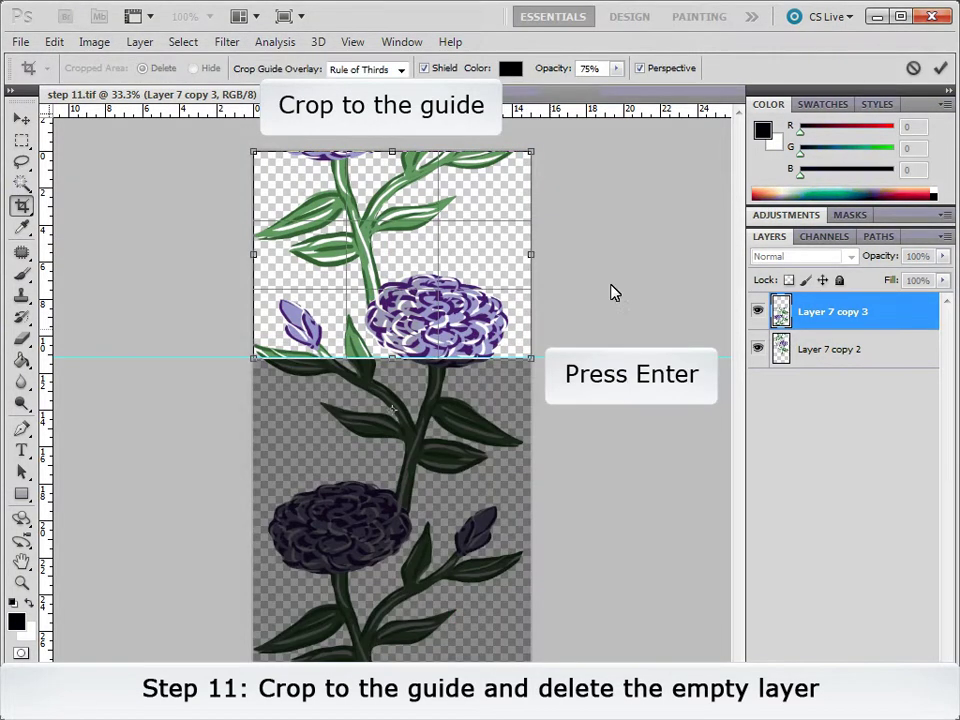
{"action": "key", "text": "Return"}
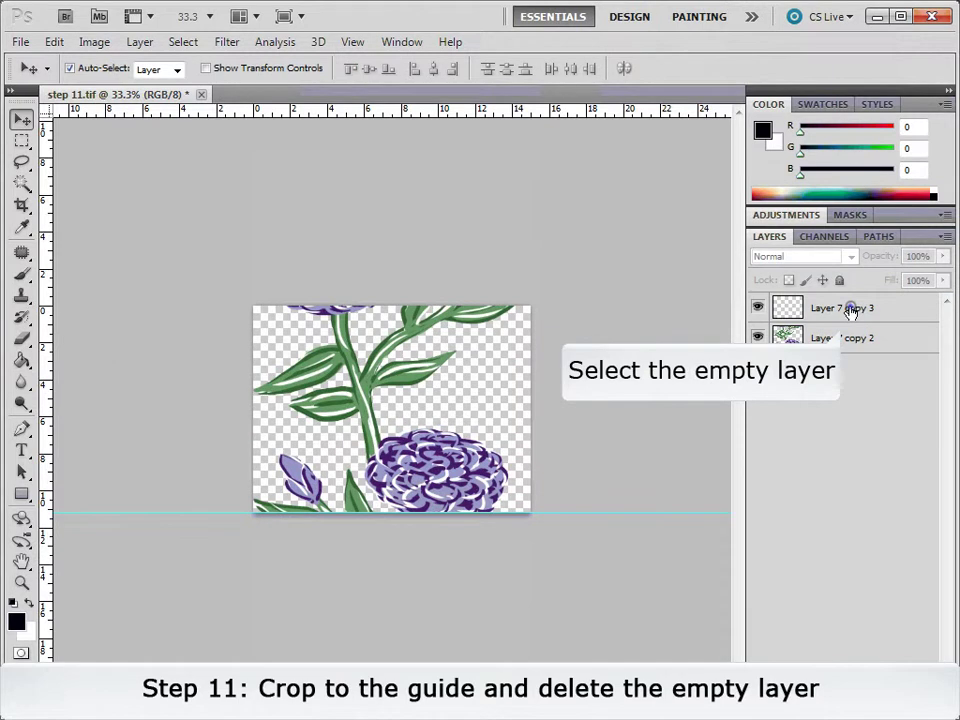
Step: Delete the empty Layer 7 copy 3
{"action": "left_click", "coordinate": [849, 310]}
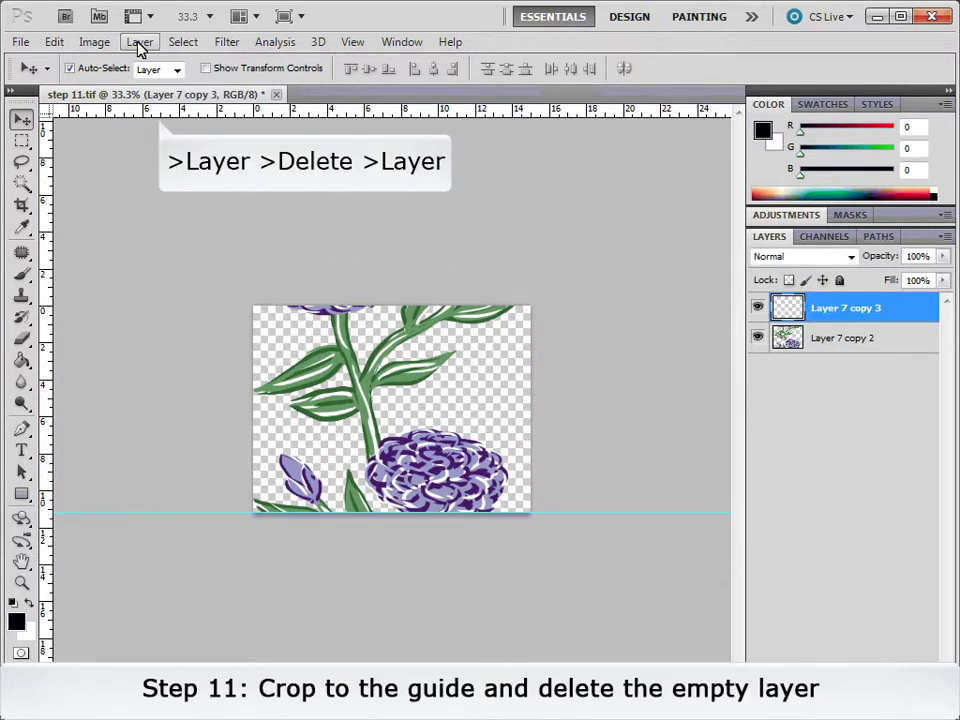
{"action": "left_click", "coordinate": [139, 43]}
{"action": "left_click", "coordinate": [88, 98]}
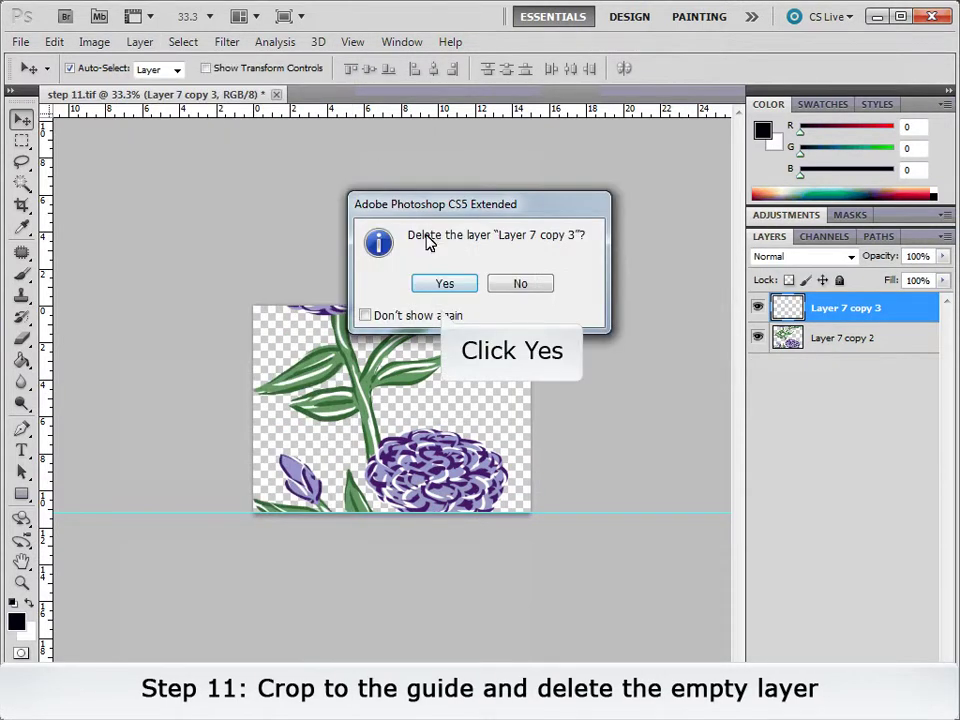
{"action": "left_click", "coordinate": [441, 283]}
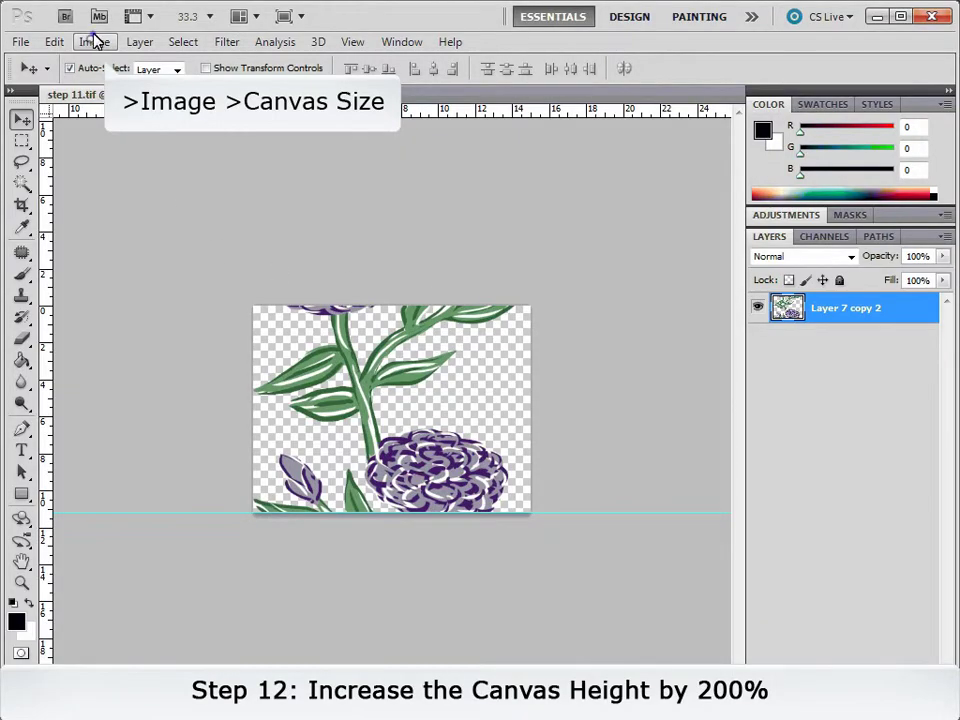
Step: Set the canvas height to 200 percent, anchored at the top centre
{"action": "left_click", "coordinate": [93, 41]}
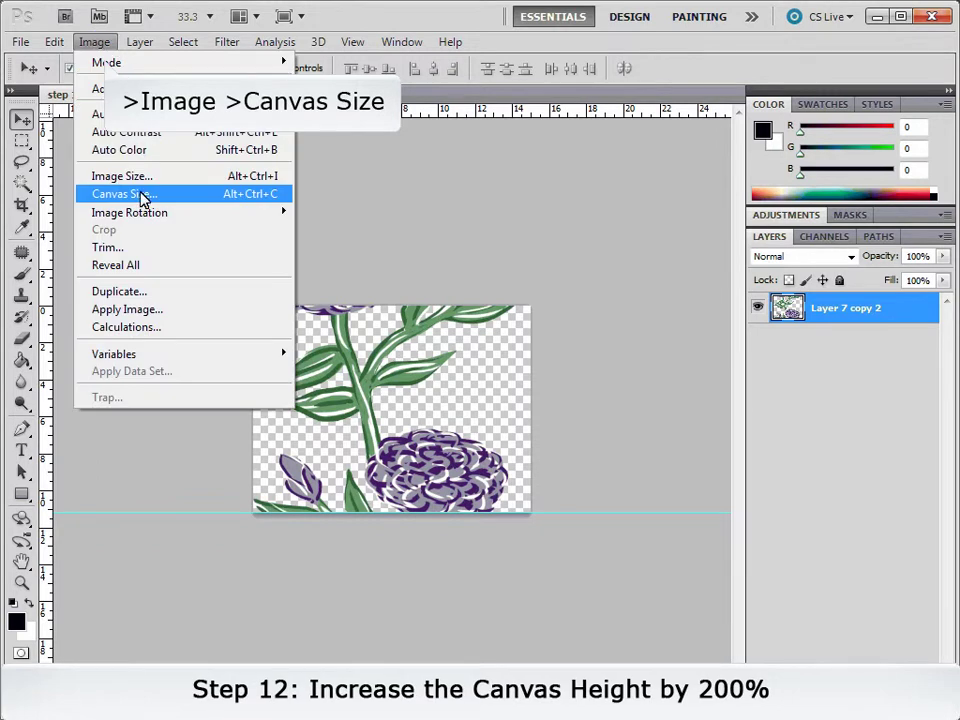
{"action": "left_click", "coordinate": [141, 195]}
{"action": "left_click", "coordinate": [472, 403]}
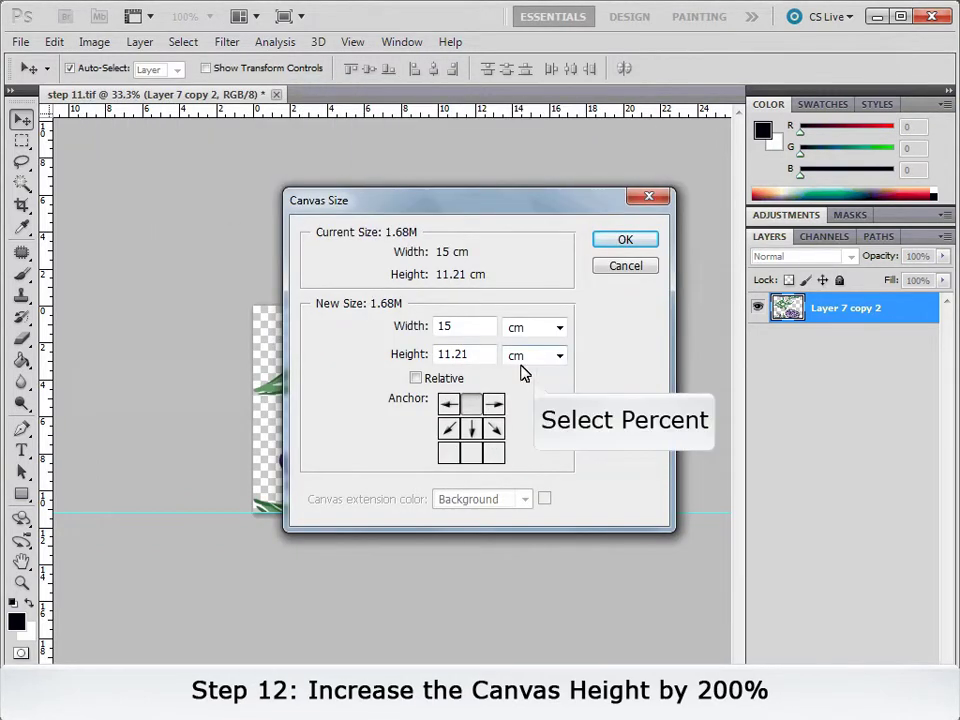
{"action": "left_click", "coordinate": [521, 358]}
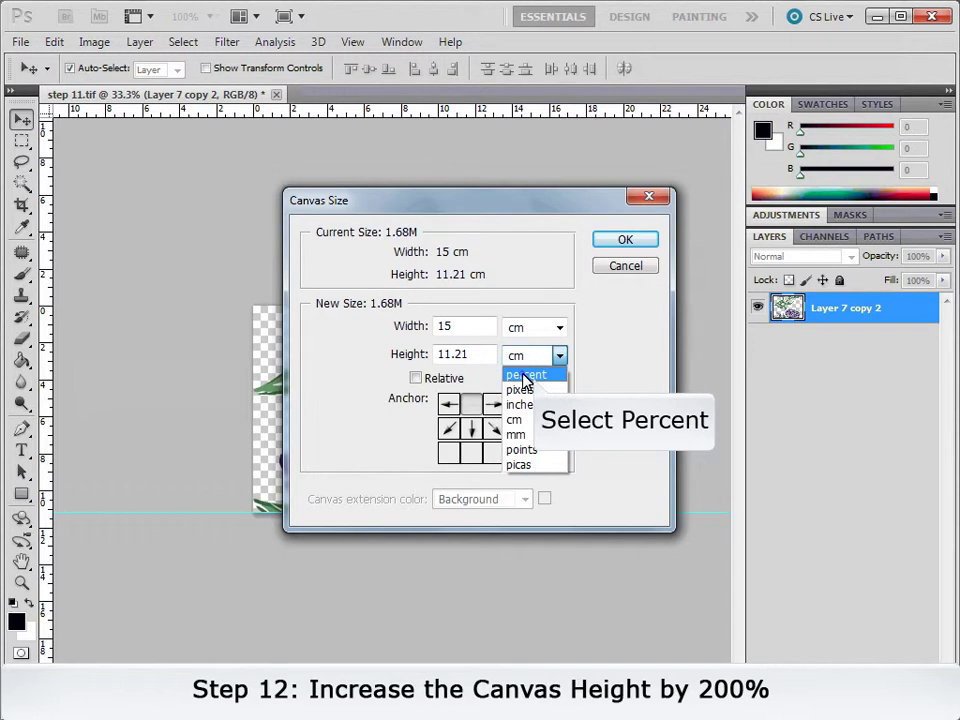
{"action": "left_click", "coordinate": [524, 376]}
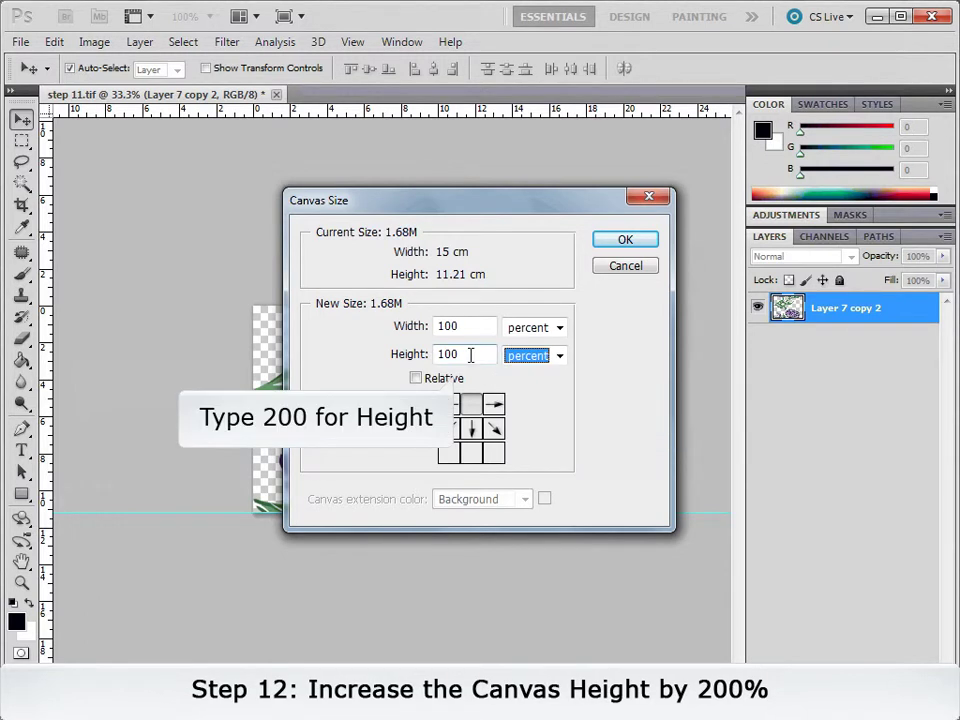
{"action": "double_click", "coordinate": [470, 355]}
{"action": "type", "text": "200"}
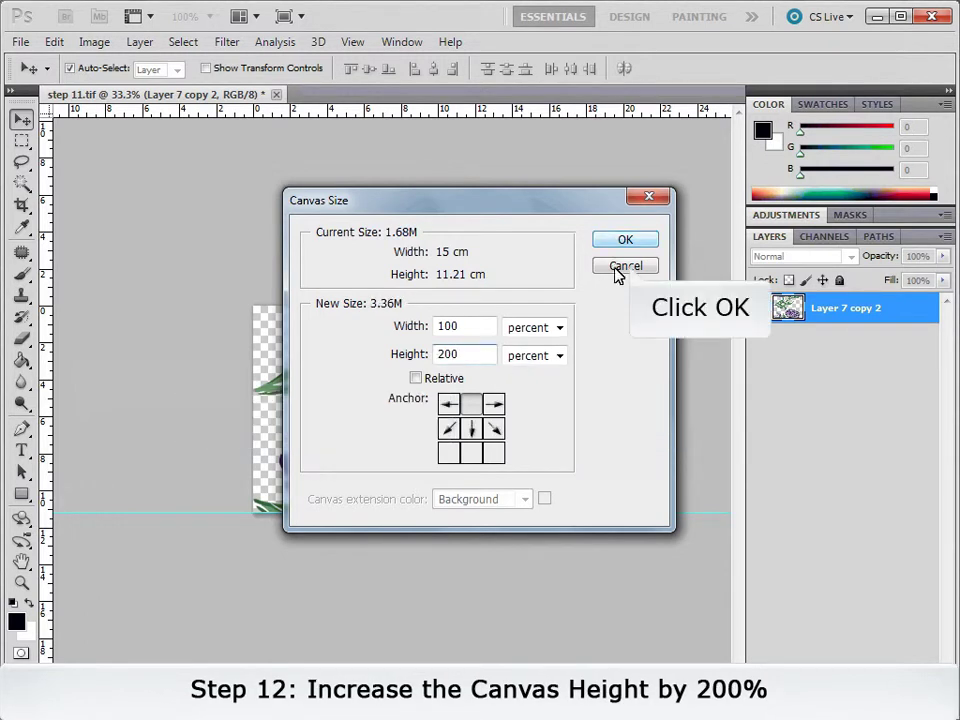
{"action": "left_click", "coordinate": [620, 242]}
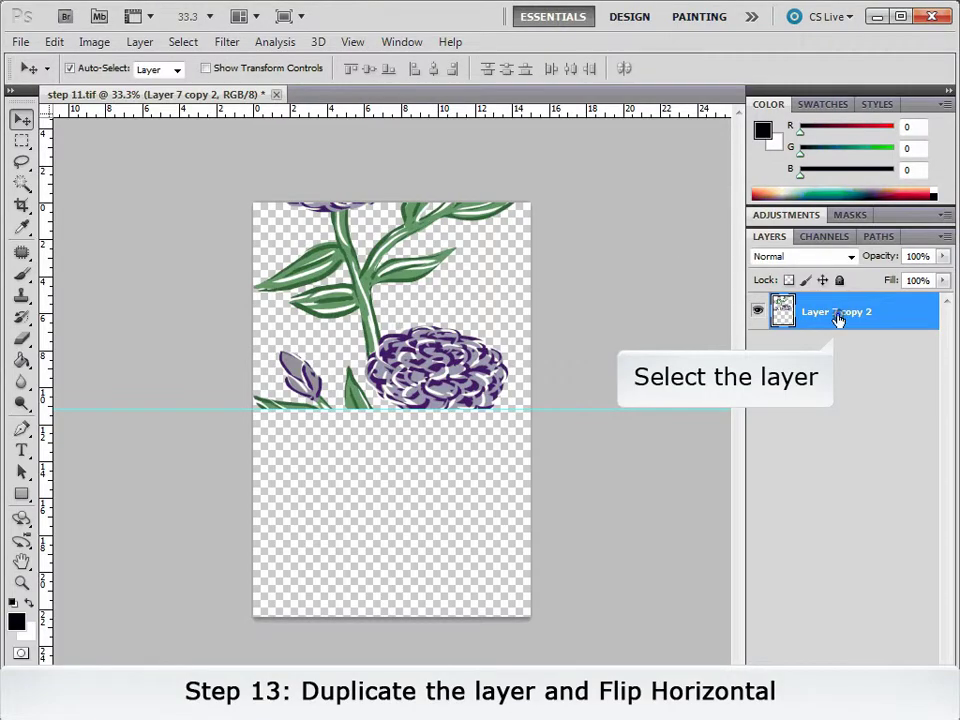
Step: Create Layer 7 copy 3 from the flower layer and mirror it with Flip Horizontal
{"action": "left_click", "coordinate": [139, 42]}
{"action": "left_click", "coordinate": [170, 82]}
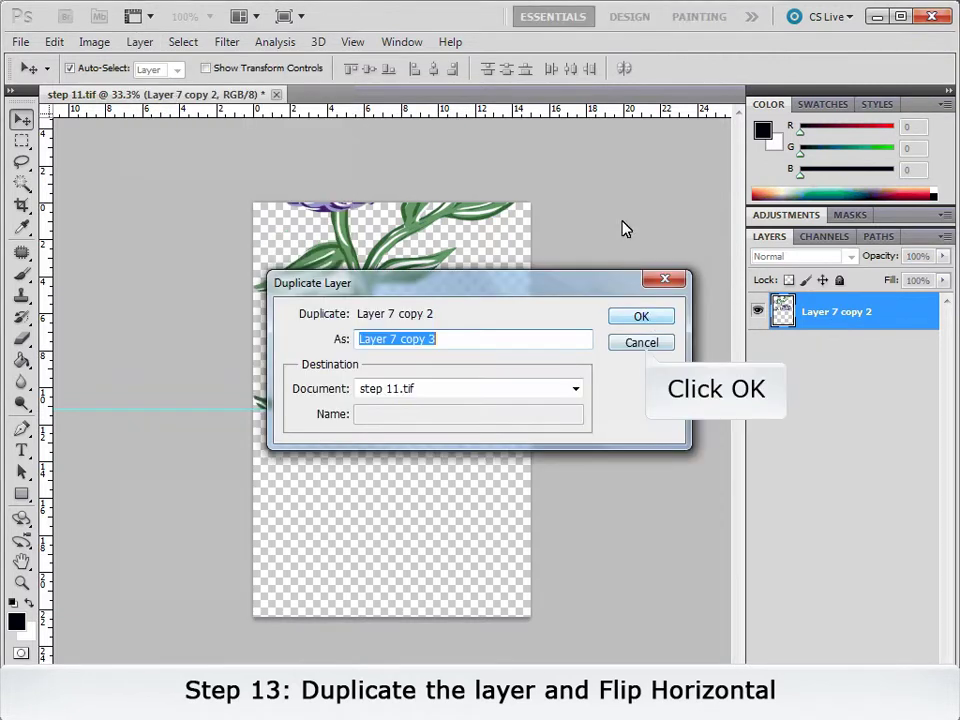
{"action": "left_click", "coordinate": [643, 317]}
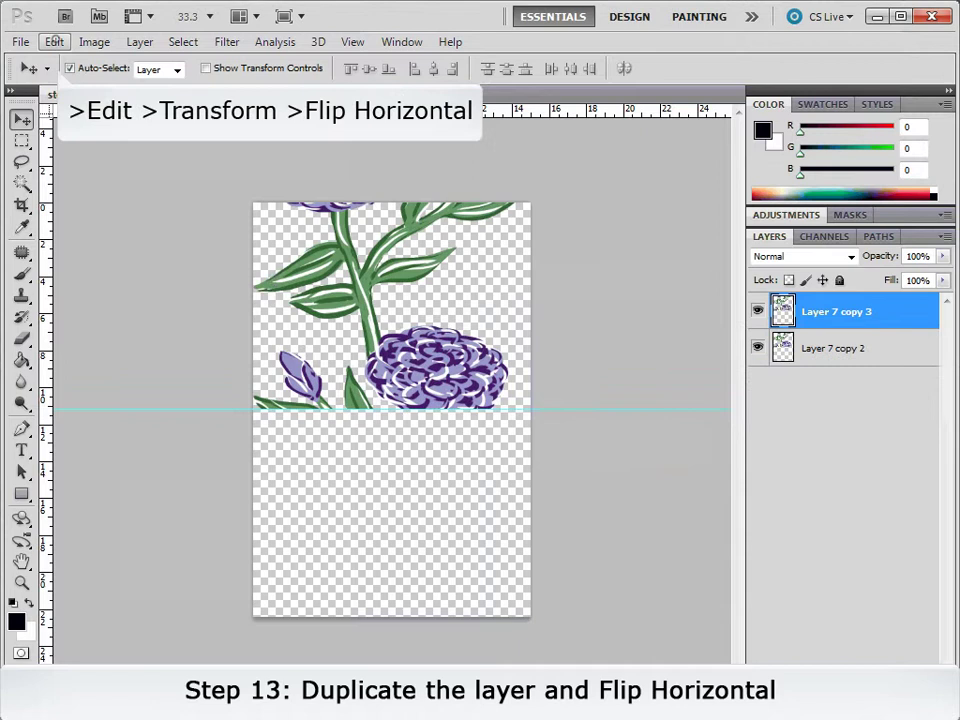
{"action": "left_click", "coordinate": [55, 42]}
{"action": "mouse_move", "coordinate": [83, 407]}
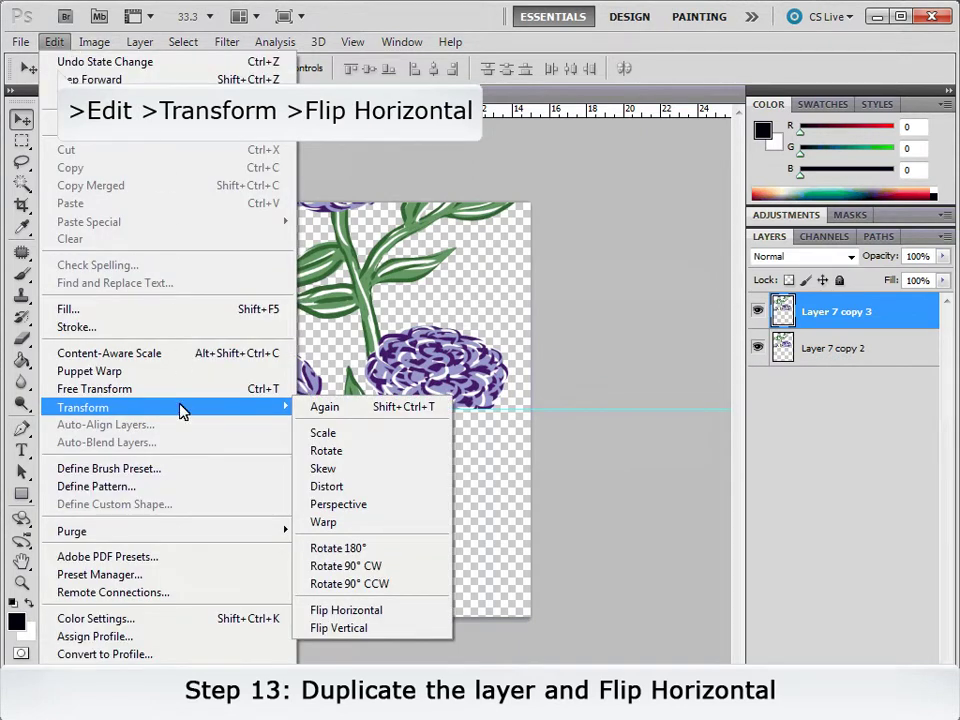
{"action": "left_click", "coordinate": [433, 610]}
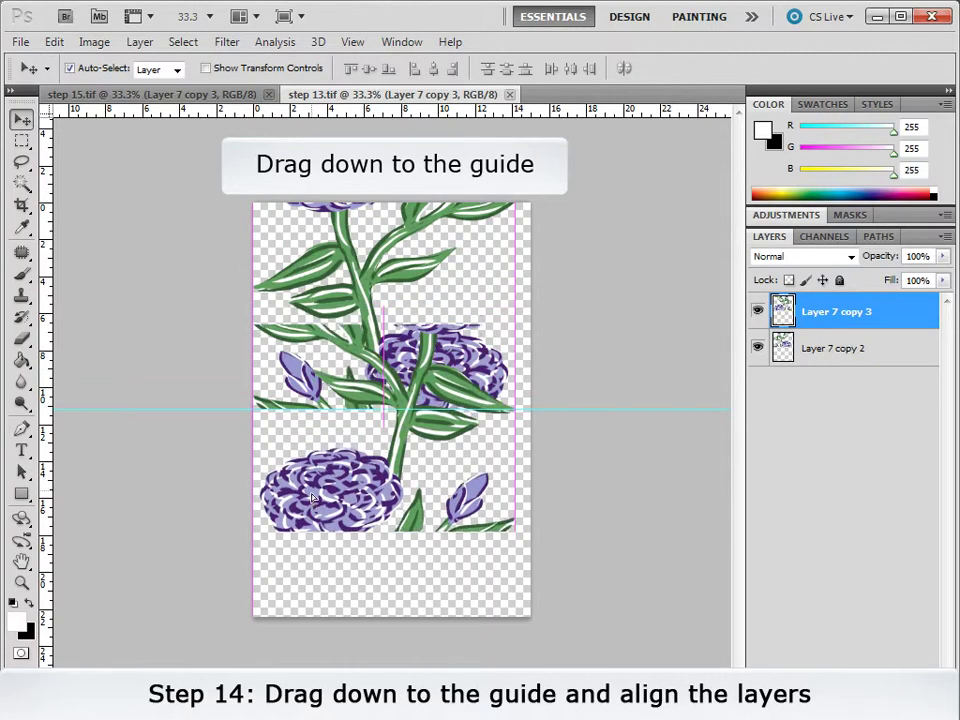
Step: Drag the flipped copy below the guide, then merge it with Layer 7 copy 2
{"action": "left_click_drag", "start_coordinate": [318, 490], "coordinate": [318, 578]}
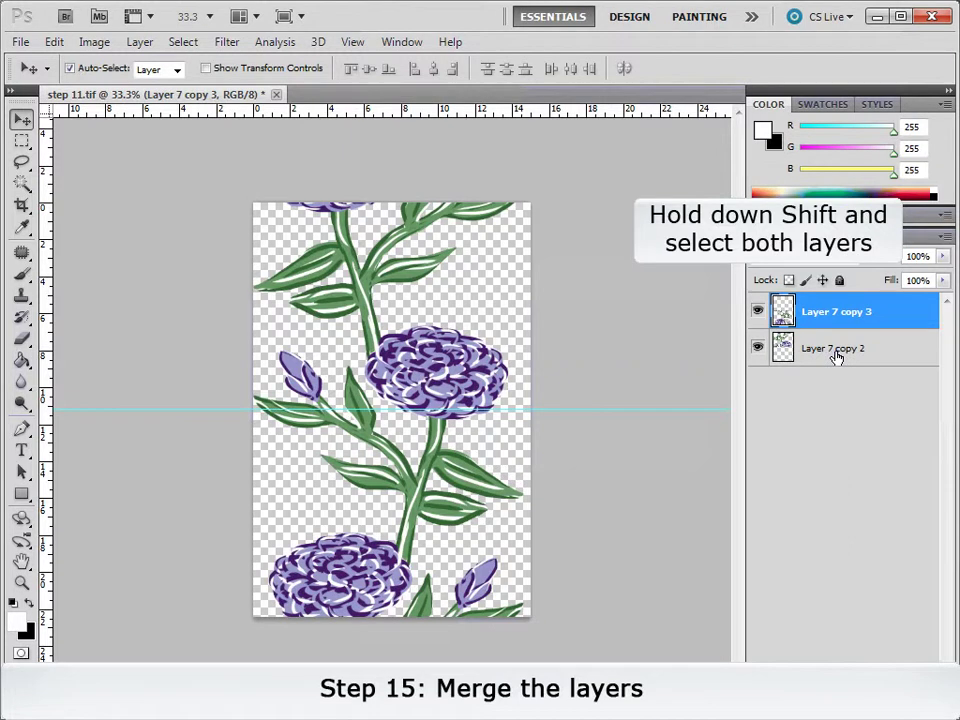
{"action": "left_click", "coordinate": [836, 352], "text": "shift"}
{"action": "left_click", "coordinate": [136, 41]}
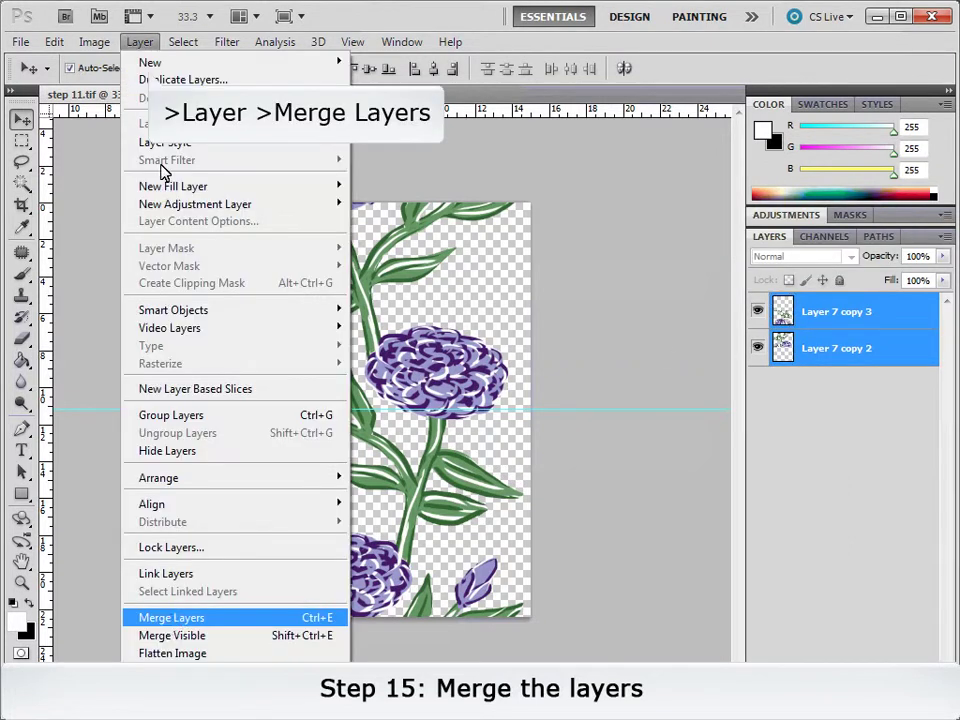
{"action": "left_click", "coordinate": [172, 618]}
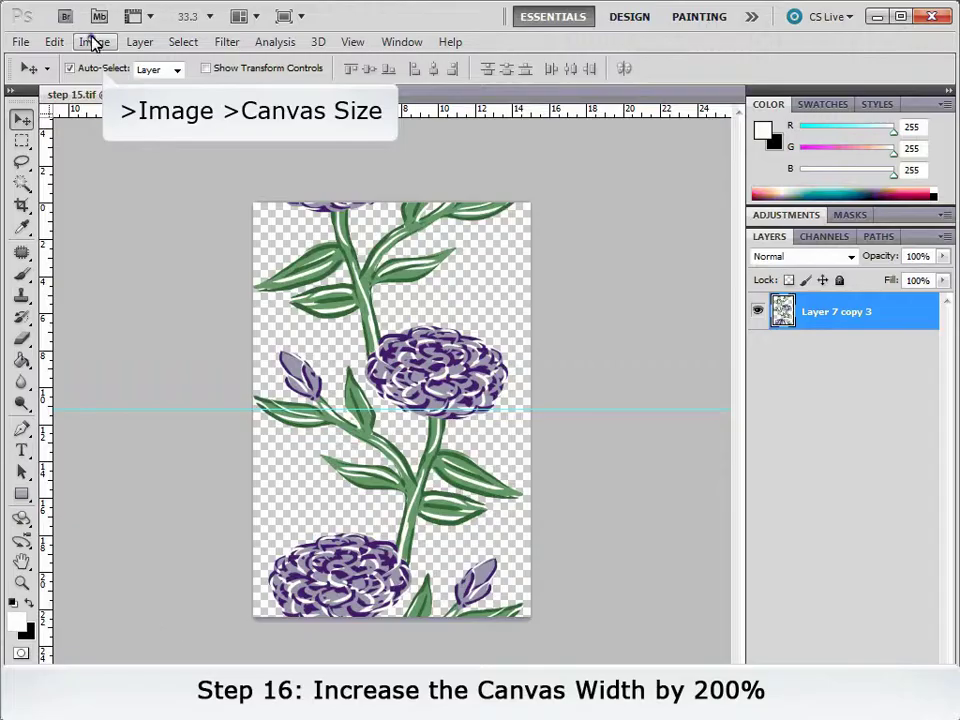
Step: Set the canvas width to 200 percent with the left-middle anchor
{"action": "left_click", "coordinate": [94, 41]}
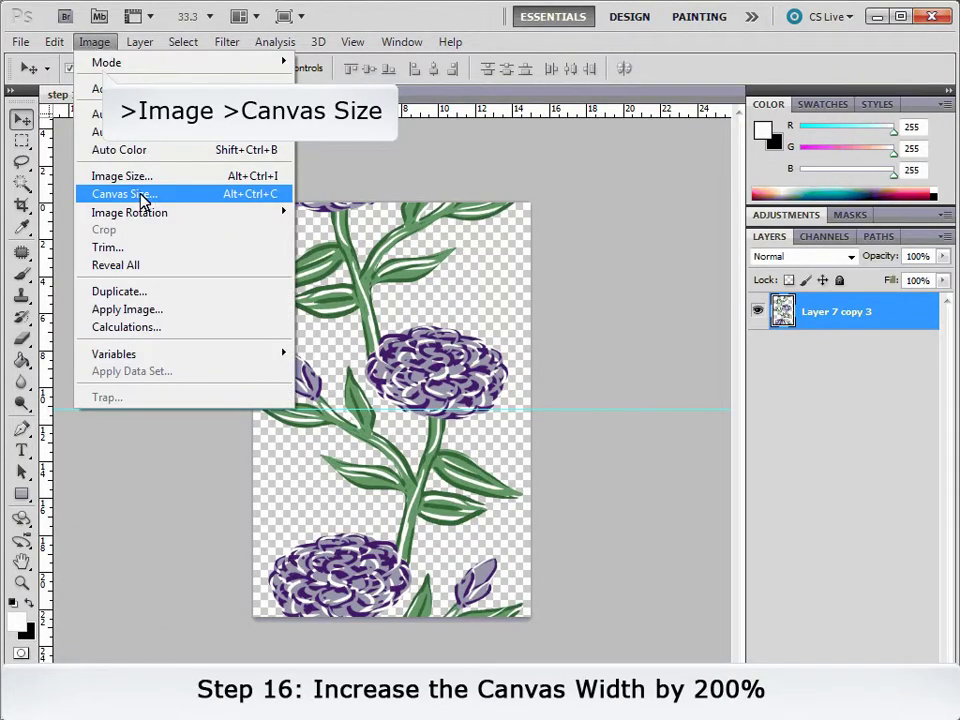
{"action": "left_click", "coordinate": [140, 194]}
{"action": "left_click", "coordinate": [448, 429]}
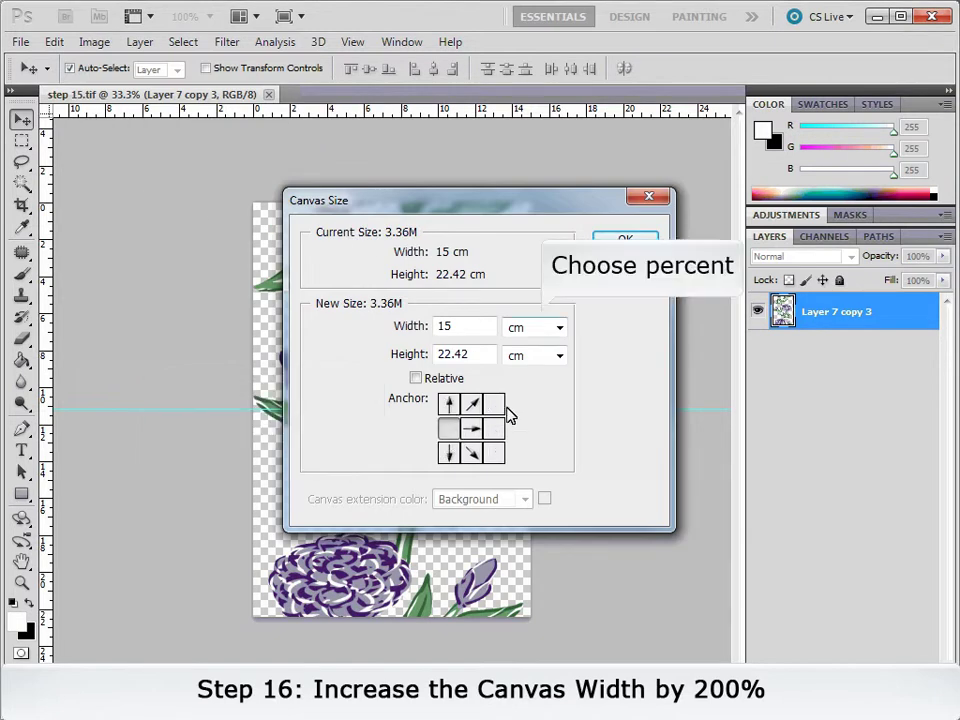
{"action": "left_click", "coordinate": [533, 330]}
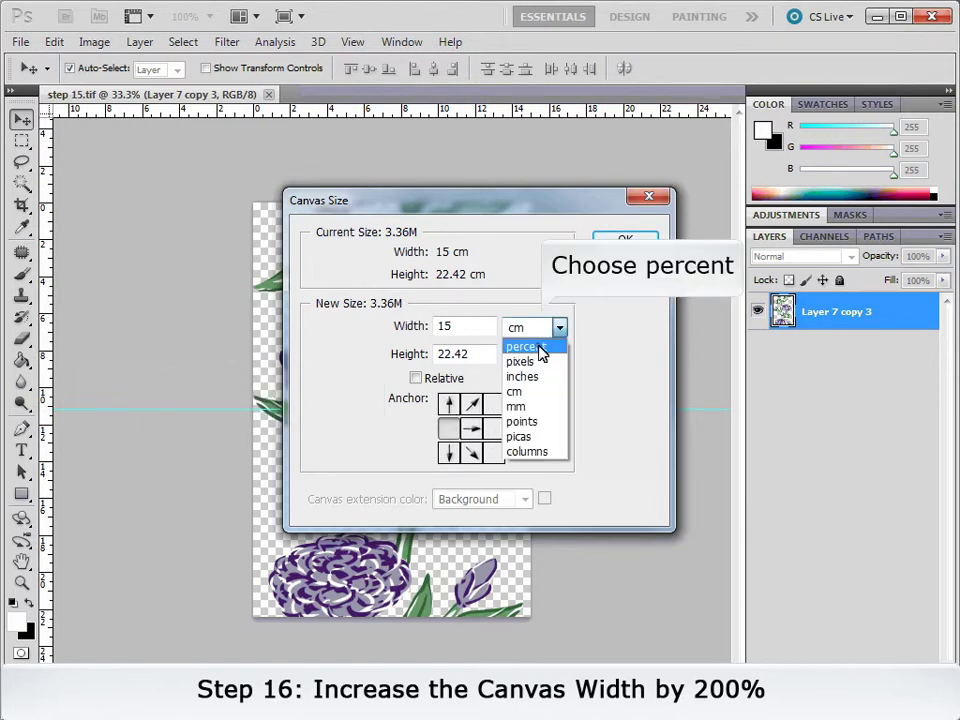
{"action": "left_click", "coordinate": [540, 343]}
{"action": "double_click", "coordinate": [463, 326]}
{"action": "type", "text": "200"}
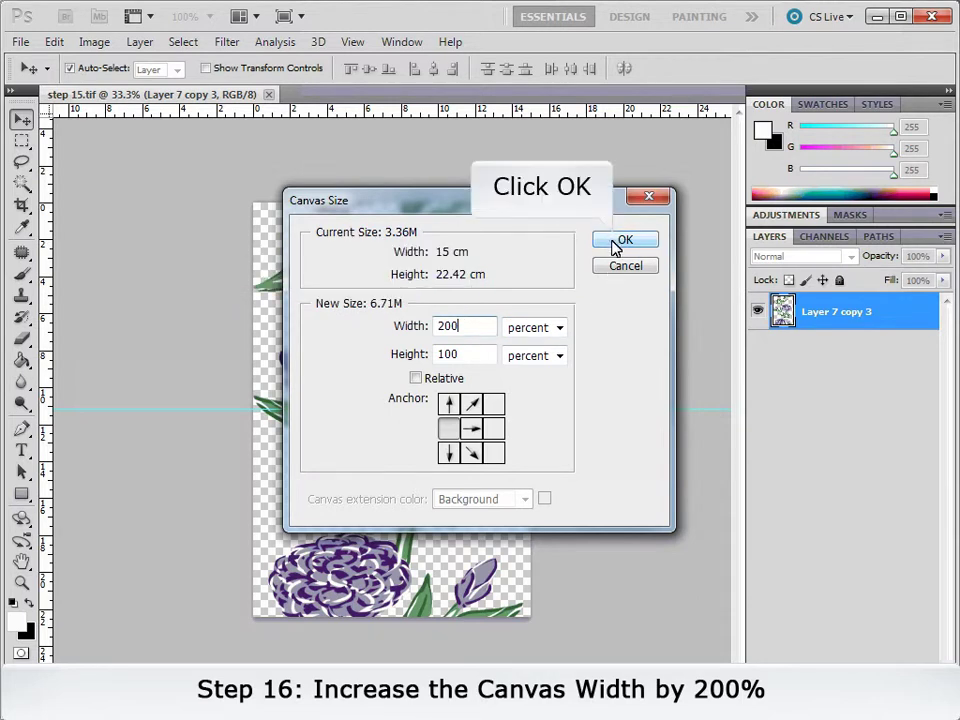
{"action": "left_click", "coordinate": [616, 244]}
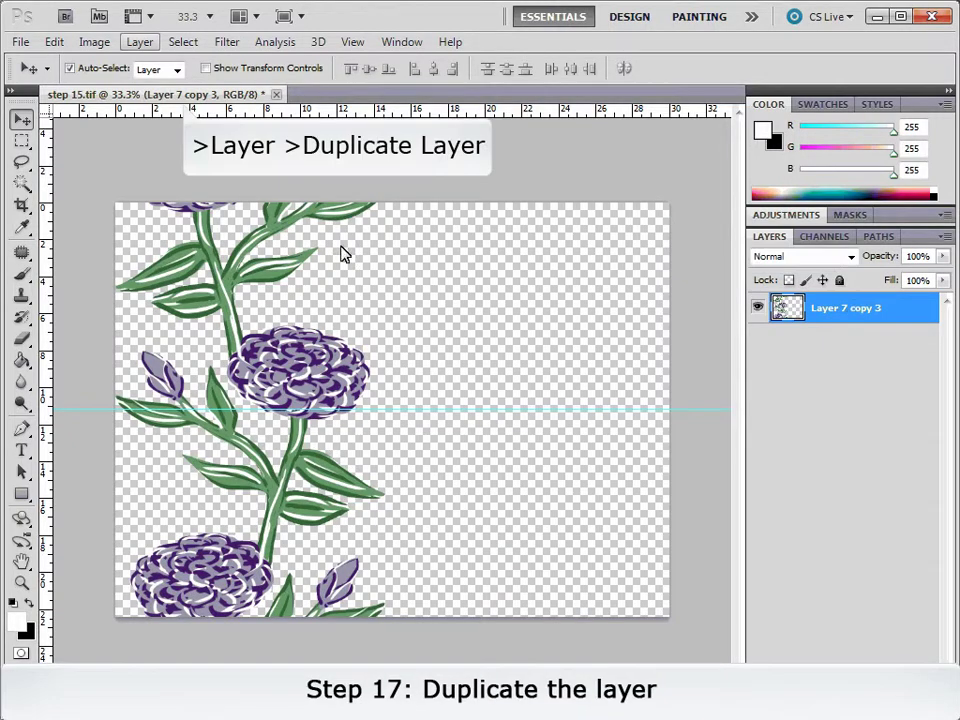
Step: Duplicate the flower strip layer as Layer 7 copy 4 and move it to the right half
{"action": "left_click", "coordinate": [140, 42]}
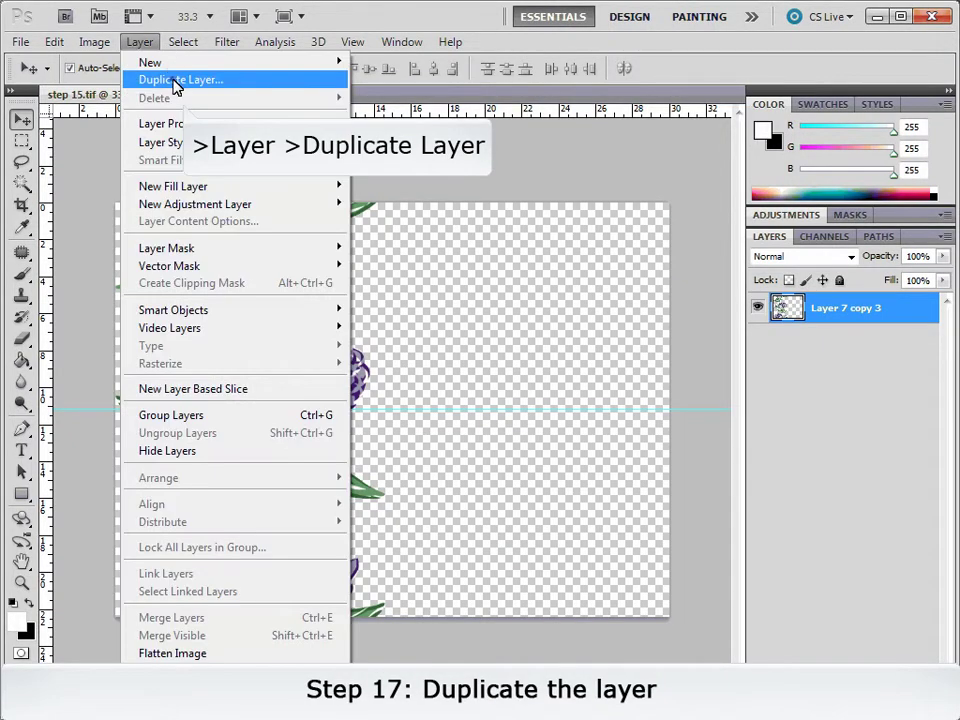
{"action": "left_click", "coordinate": [173, 79]}
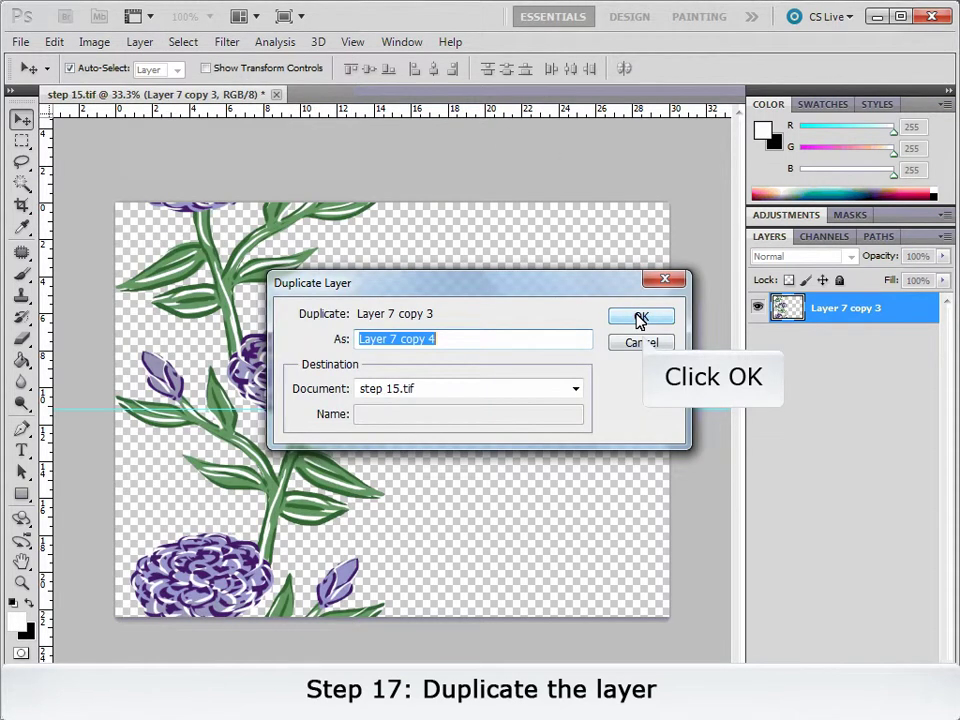
{"action": "left_click", "coordinate": [643, 317]}
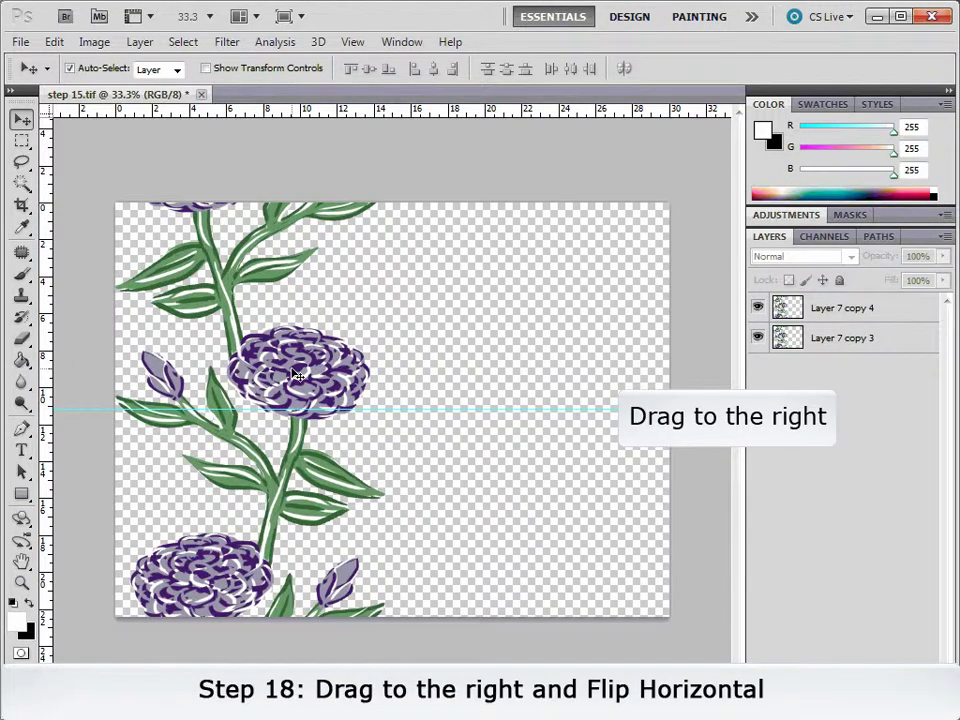
{"action": "left_click_drag", "start_coordinate": [297, 374], "coordinate": [567, 374]}
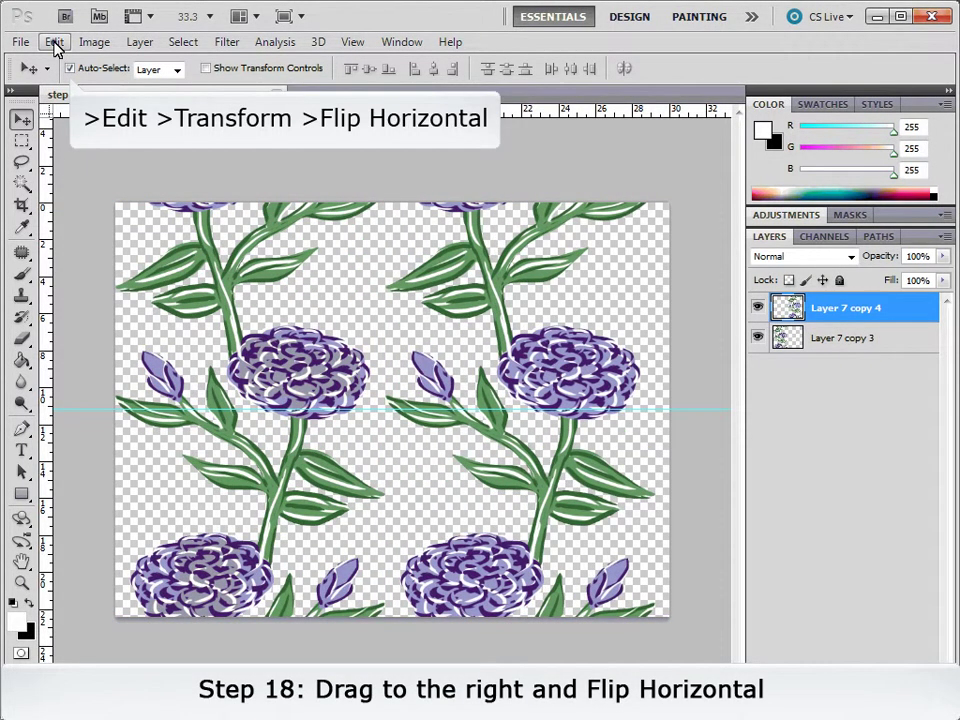
Step: Flip the right-half copy horizontally and nudge it into alignment with the original strip
{"action": "left_click", "coordinate": [55, 43]}
{"action": "mouse_move", "coordinate": [83, 407]}
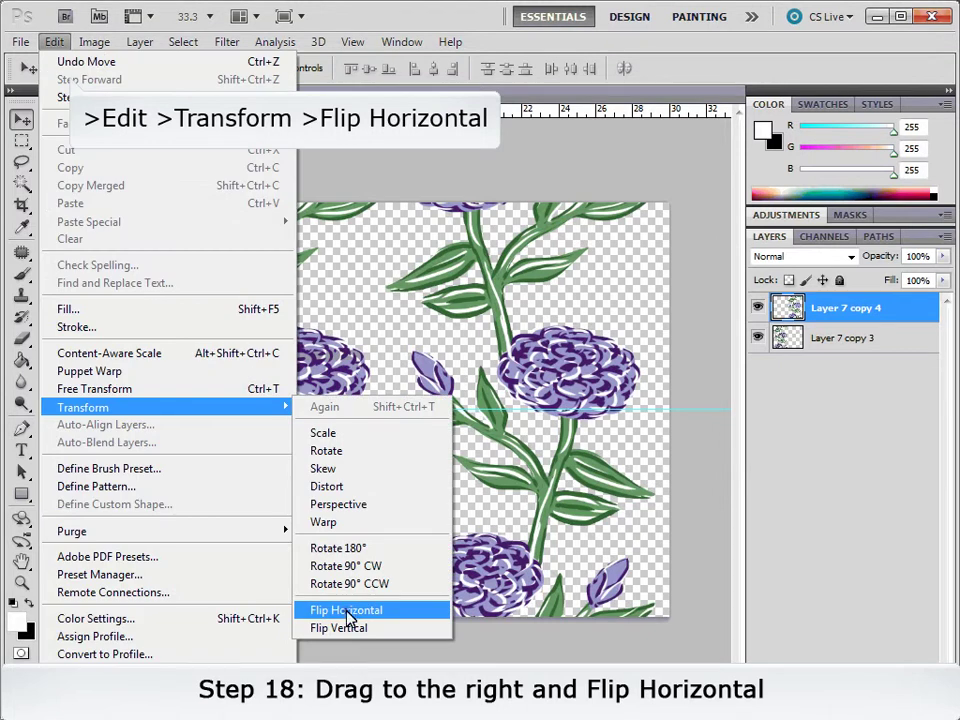
{"action": "left_click", "coordinate": [346, 610]}
{"action": "mouse_move", "coordinate": [479, 380]}
{"action": "left_mouse_down"}
{"action": "mouse_move", "coordinate": [508, 377]}
{"action": "mouse_move", "coordinate": [493, 377]}
{"action": "left_mouse_up"}
{"action": "key", "text": "Left"}
{"action": "key", "text": "Left"}
{"action": "key", "text": "Left"}
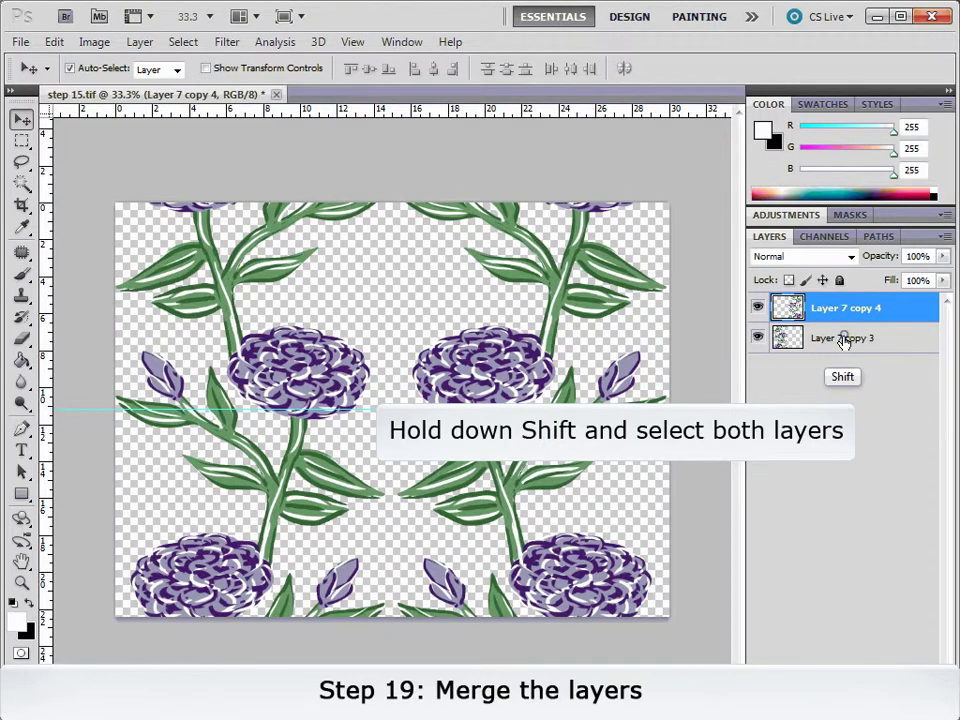
Step: Merge the two flower layers and add a Solid Color fill layer beneath them
{"action": "left_click", "coordinate": [139, 42]}
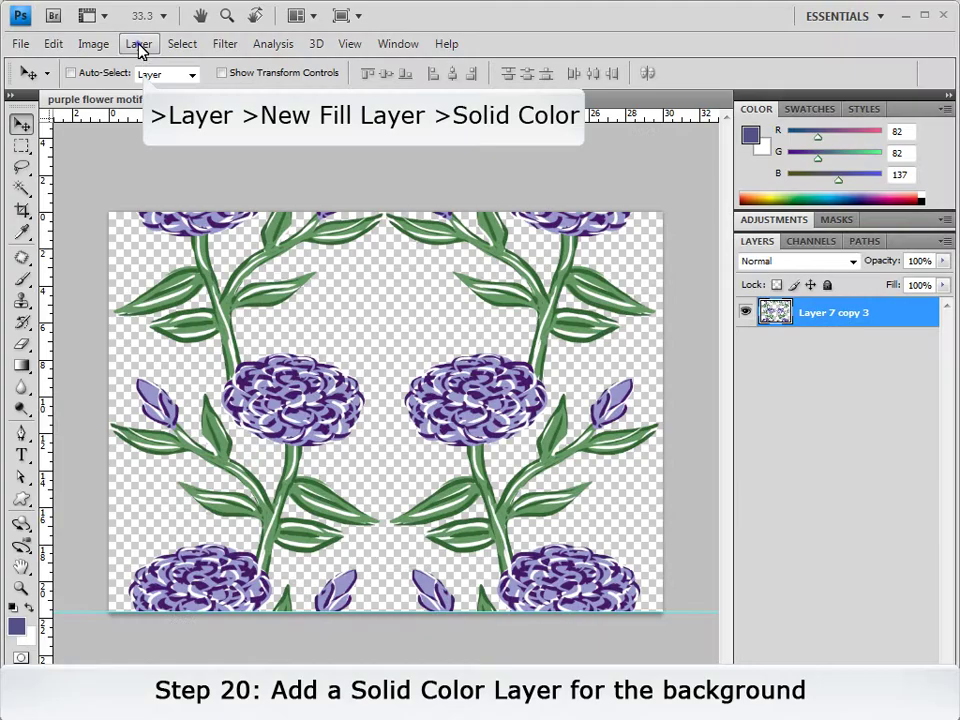
{"action": "left_click", "coordinate": [137, 43]}
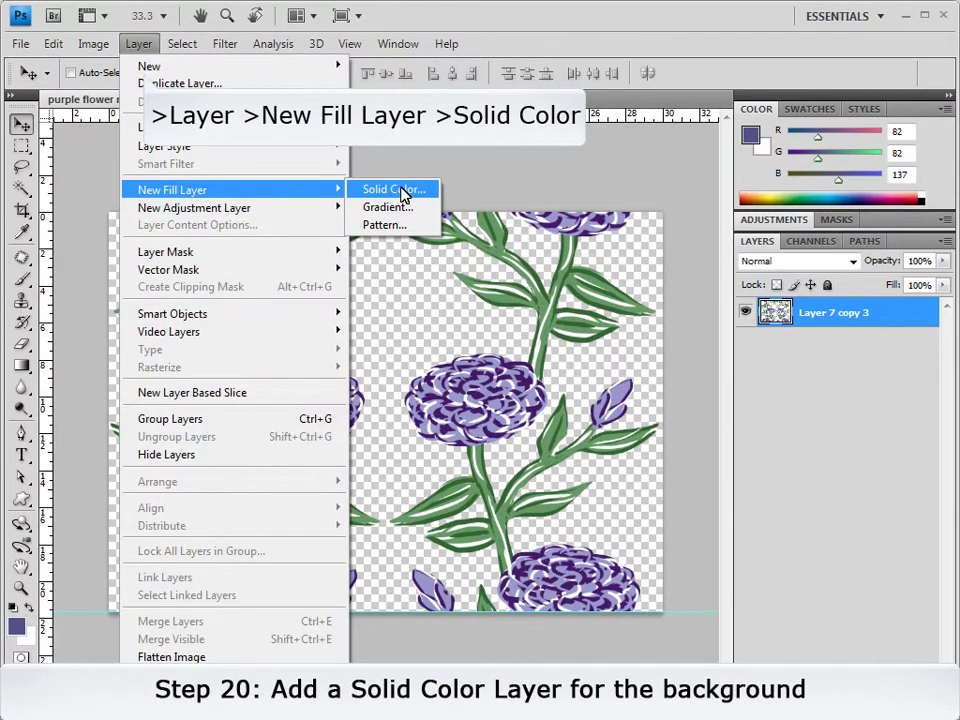
{"action": "left_click", "coordinate": [400, 190]}
{"action": "left_click", "coordinate": [826, 301]}
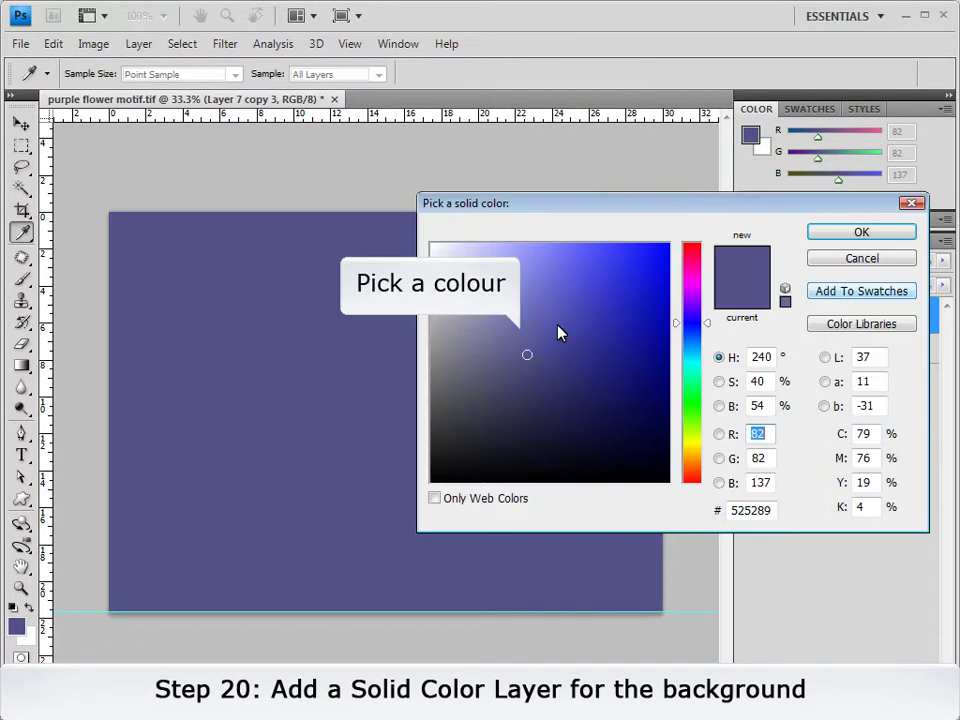
{"action": "left_click", "coordinate": [862, 234]}
{"action": "left_click_drag", "start_coordinate": [896, 321], "coordinate": [897, 375]}
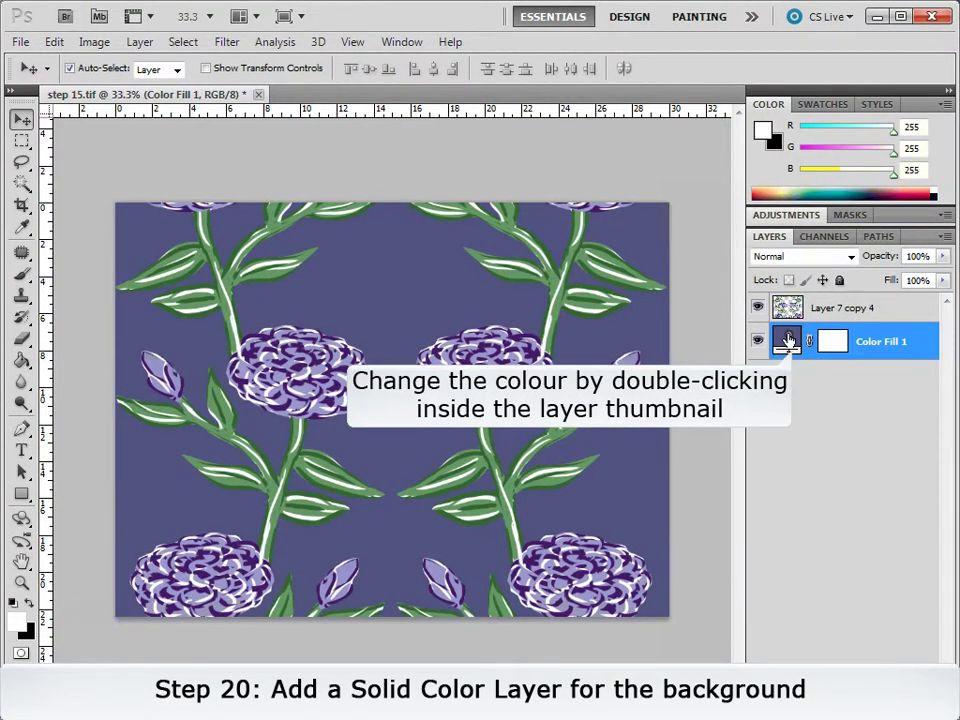
Step: Change the Color Fill 1 colour to dark blue-violet 40407c
{"action": "double_click", "coordinate": [786, 341]}
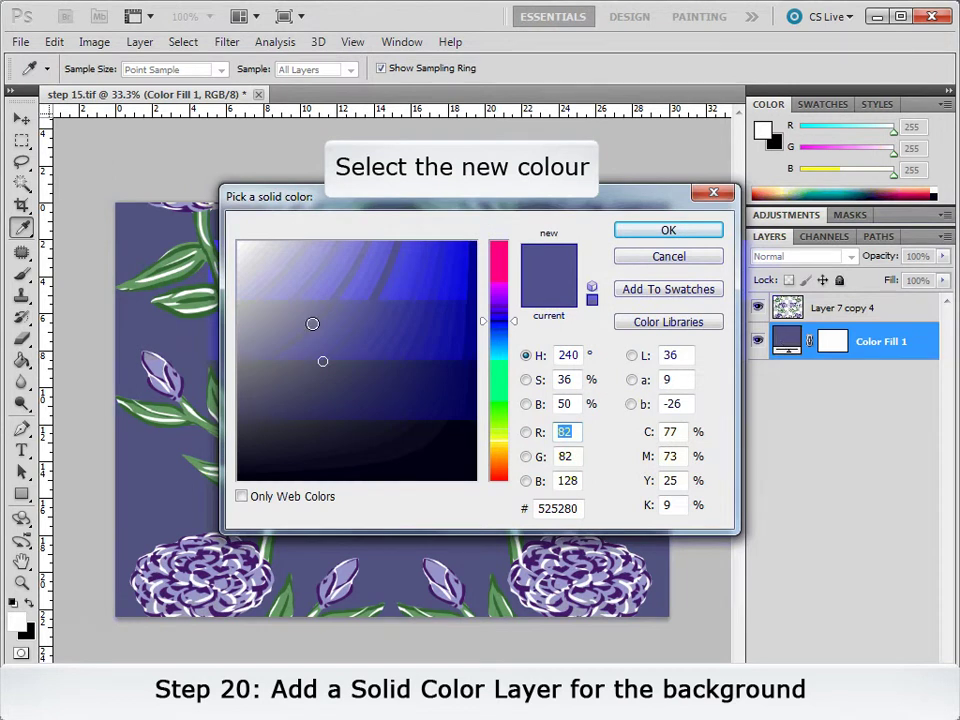
{"action": "left_click", "coordinate": [304, 320]}
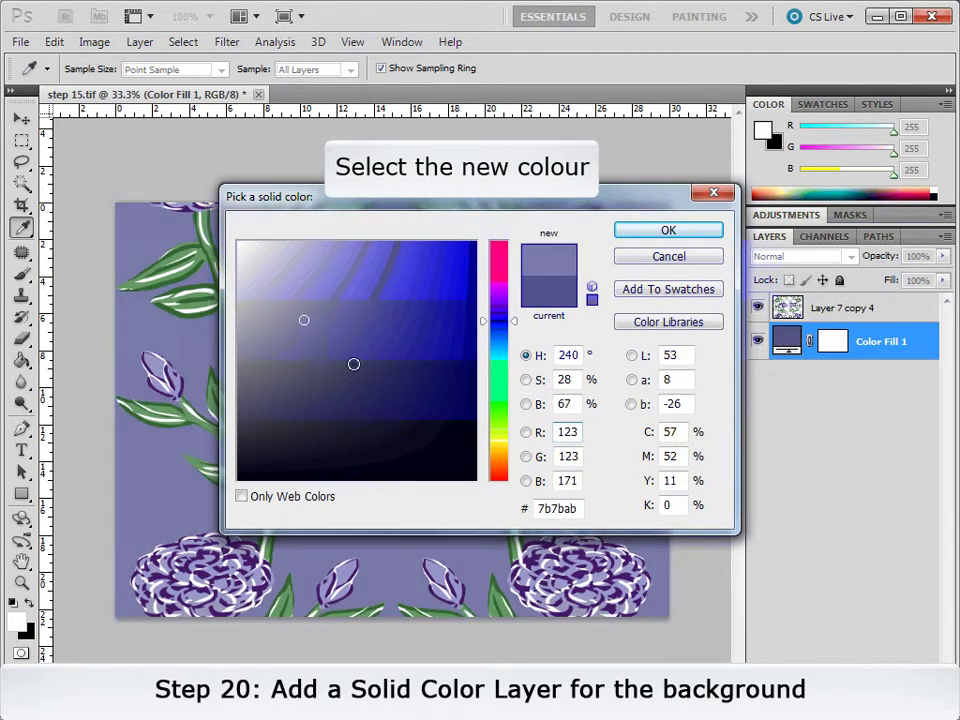
{"action": "left_click", "coordinate": [353, 364]}
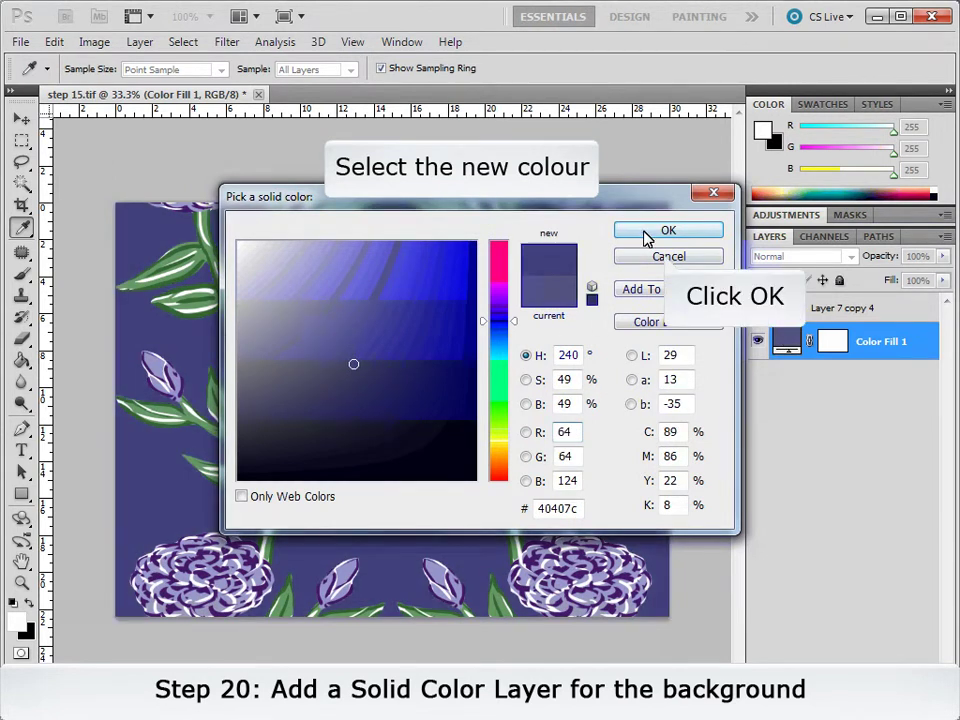
{"action": "left_click", "coordinate": [645, 232]}
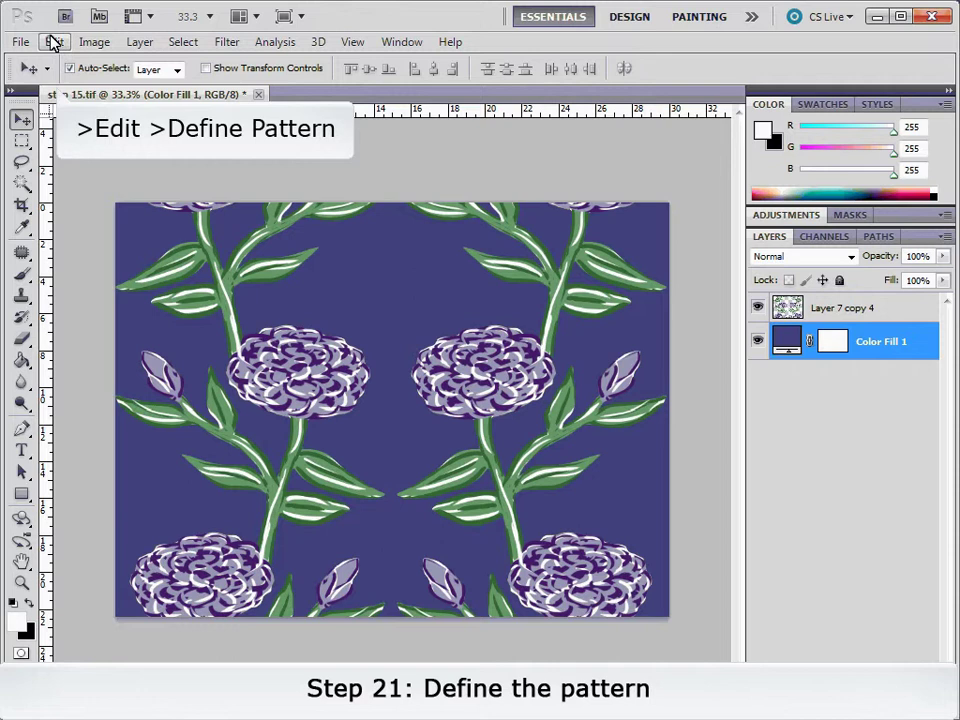
Step: Define the flower tile as a pattern named 'step 15.tif'
{"action": "left_click", "coordinate": [50, 41]}
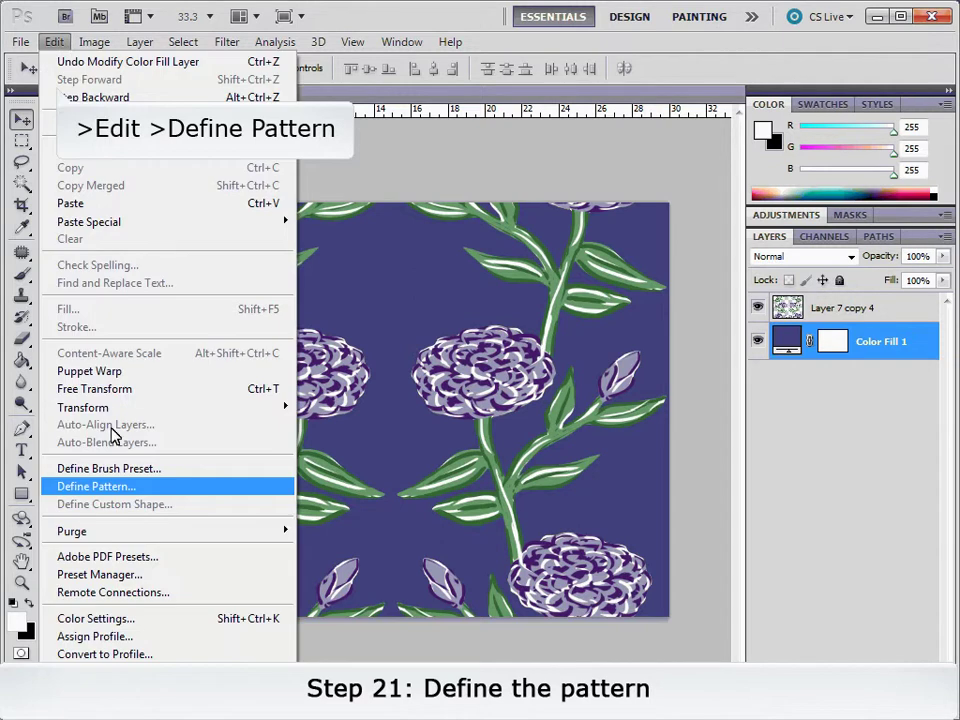
{"action": "left_click", "coordinate": [82, 488]}
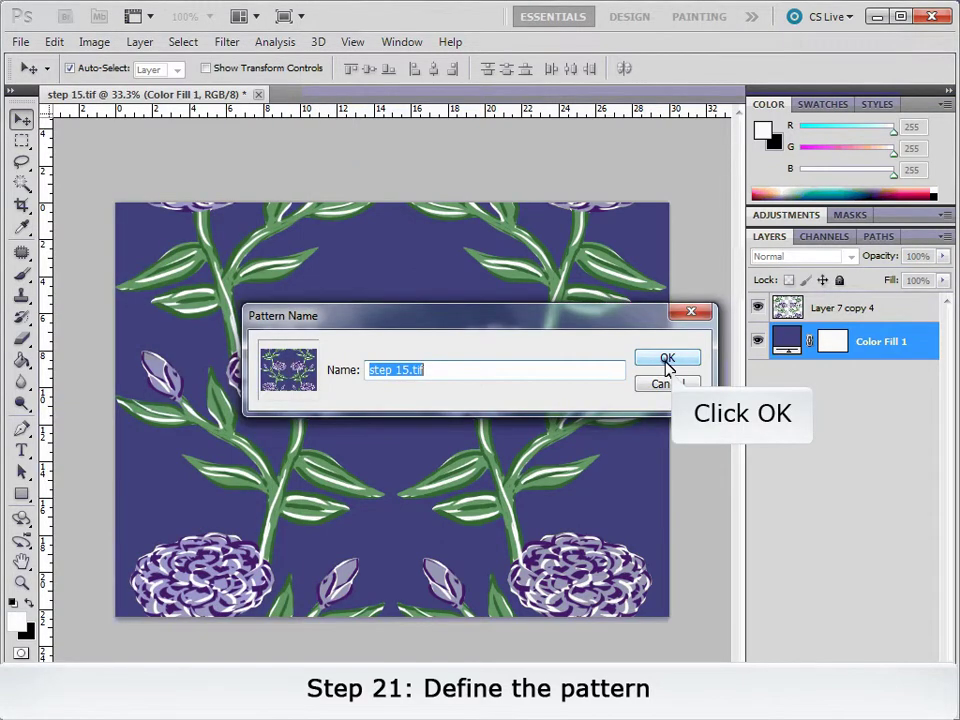
{"action": "left_click", "coordinate": [667, 360]}
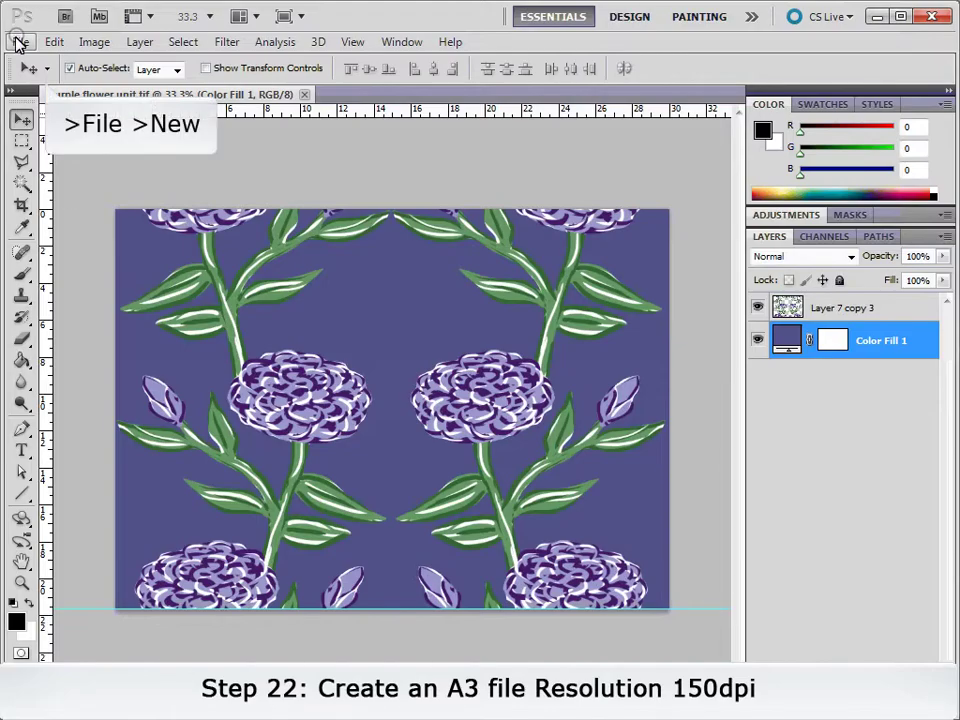
Step: Create a new transparent A3 document, 29.7 x 42 cm at 150 ppi
{"action": "left_click", "coordinate": [20, 42]}
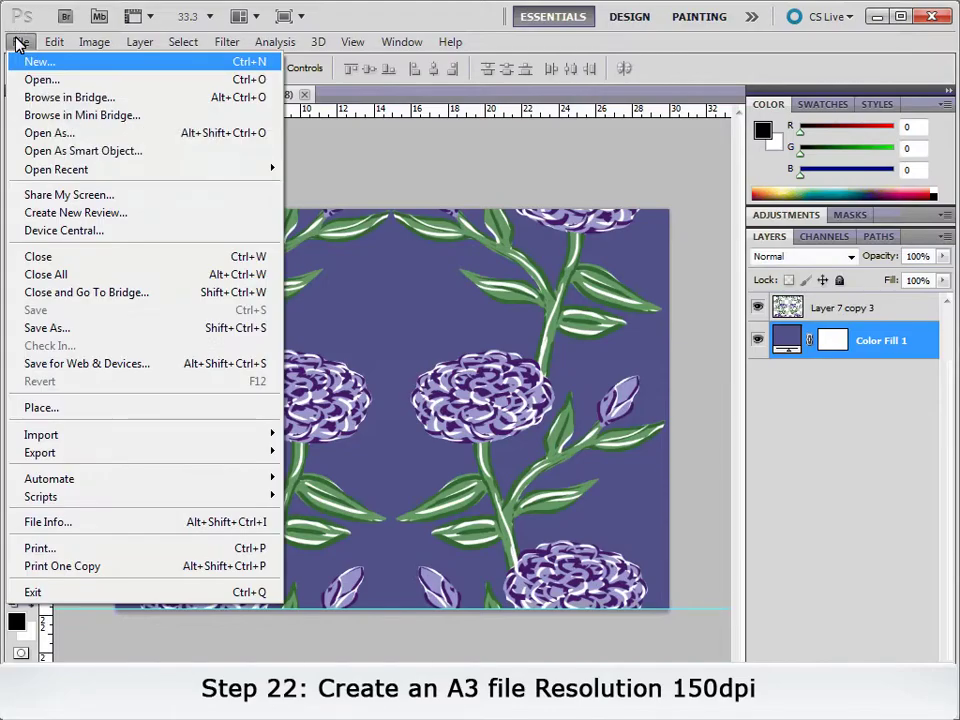
{"action": "left_click", "coordinate": [37, 62]}
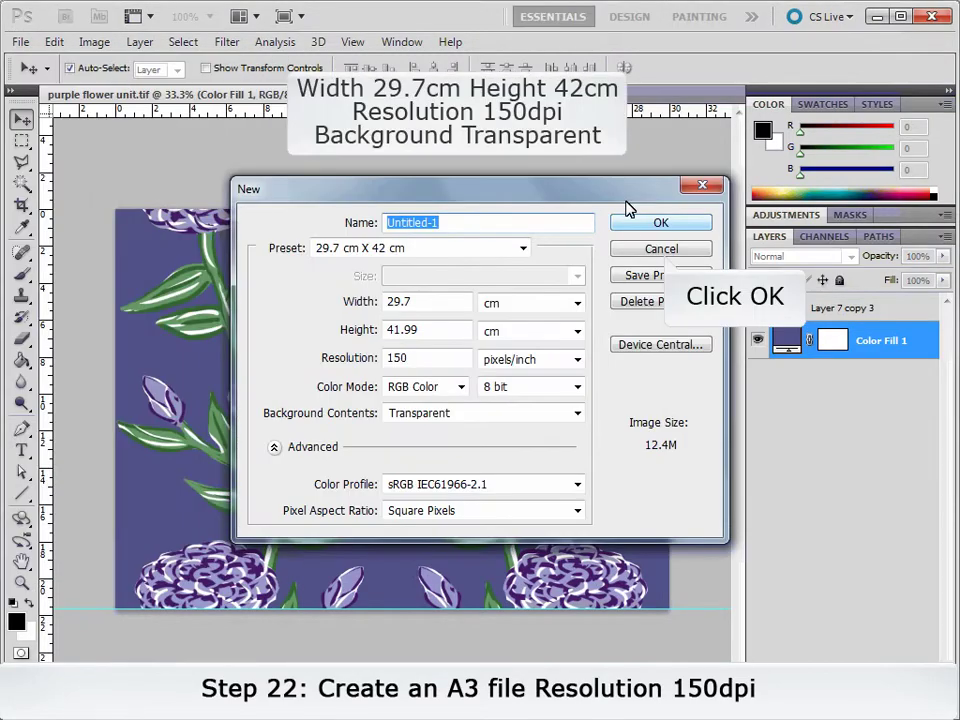
{"action": "left_click", "coordinate": [630, 226]}
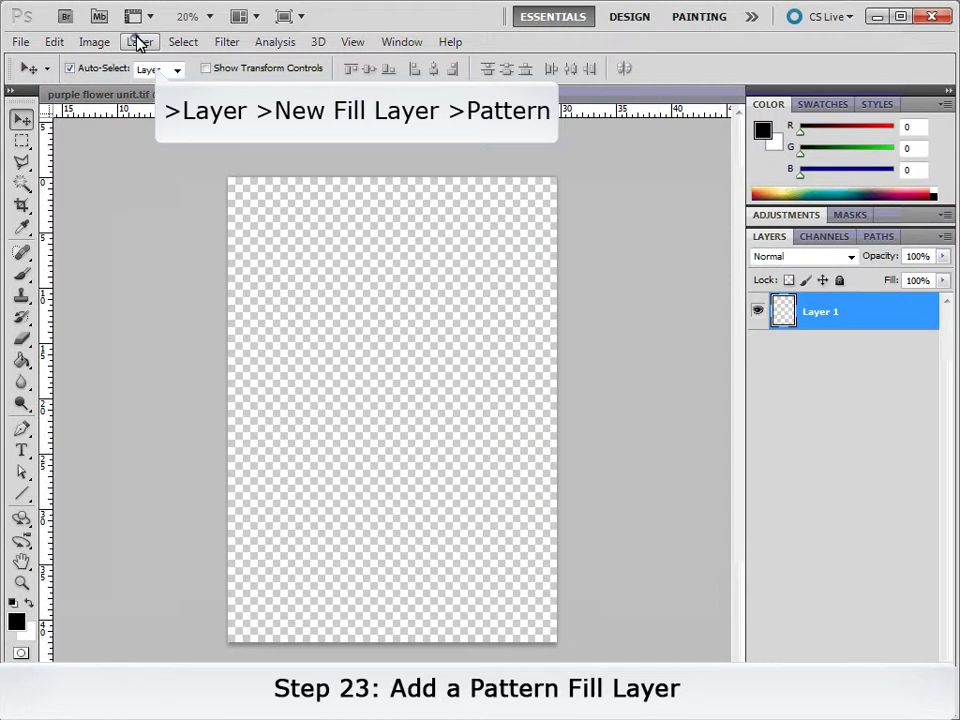
Step: Add a Pattern Fill layer using the flower pattern at 50% scale, repositioned on the page
{"action": "left_click", "coordinate": [138, 41]}
{"action": "mouse_move", "coordinate": [173, 186]}
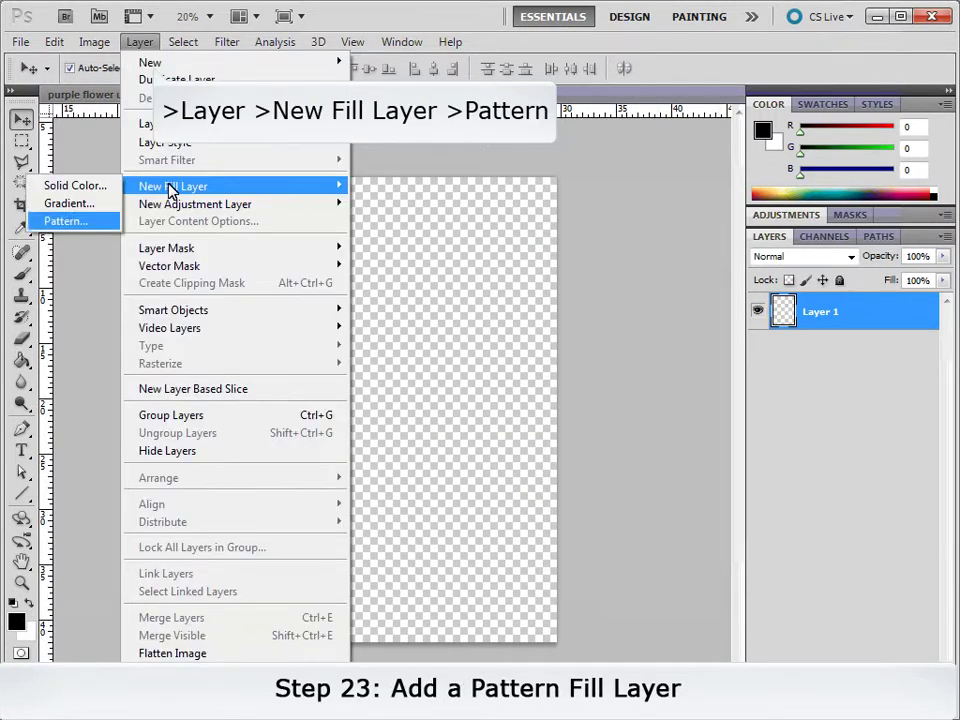
{"action": "left_click", "coordinate": [76, 222]}
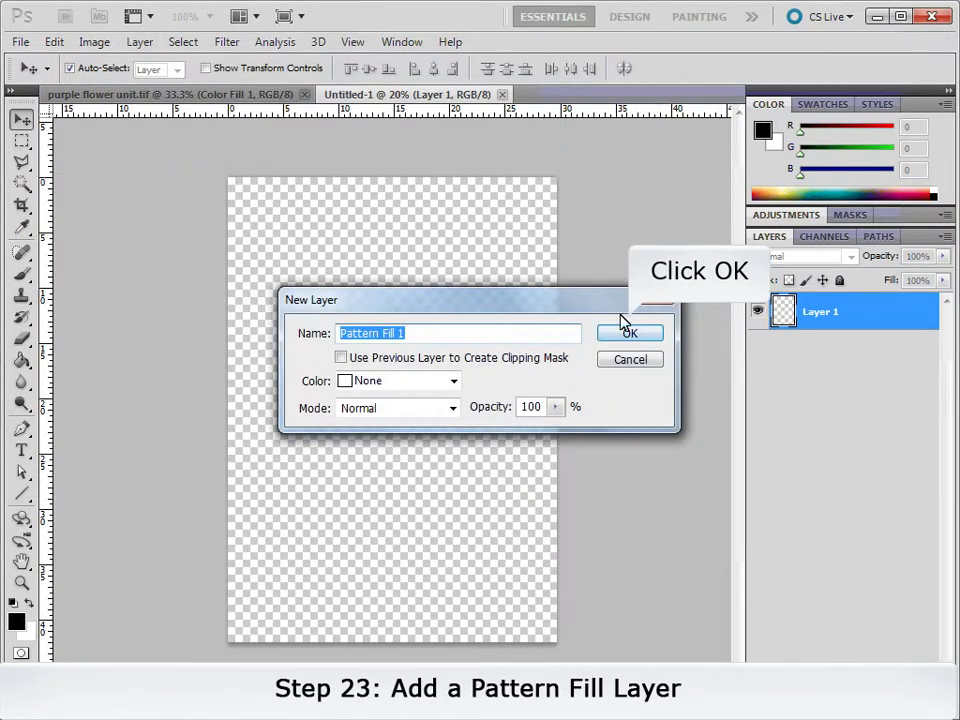
{"action": "left_click", "coordinate": [627, 334]}
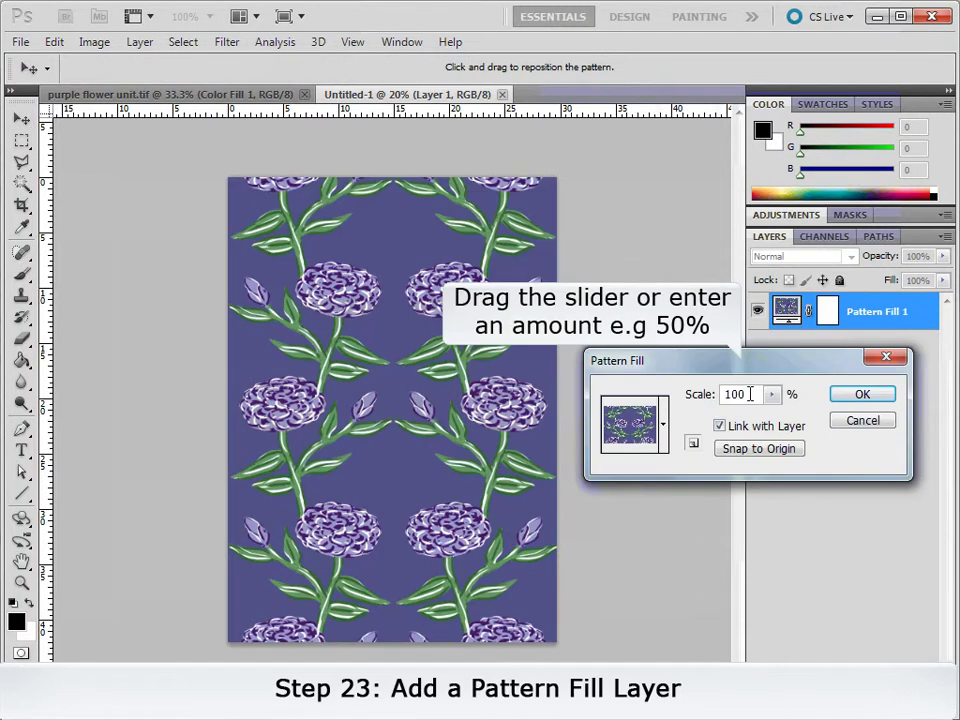
{"action": "double_click", "coordinate": [750, 394]}
{"action": "type", "text": "50"}
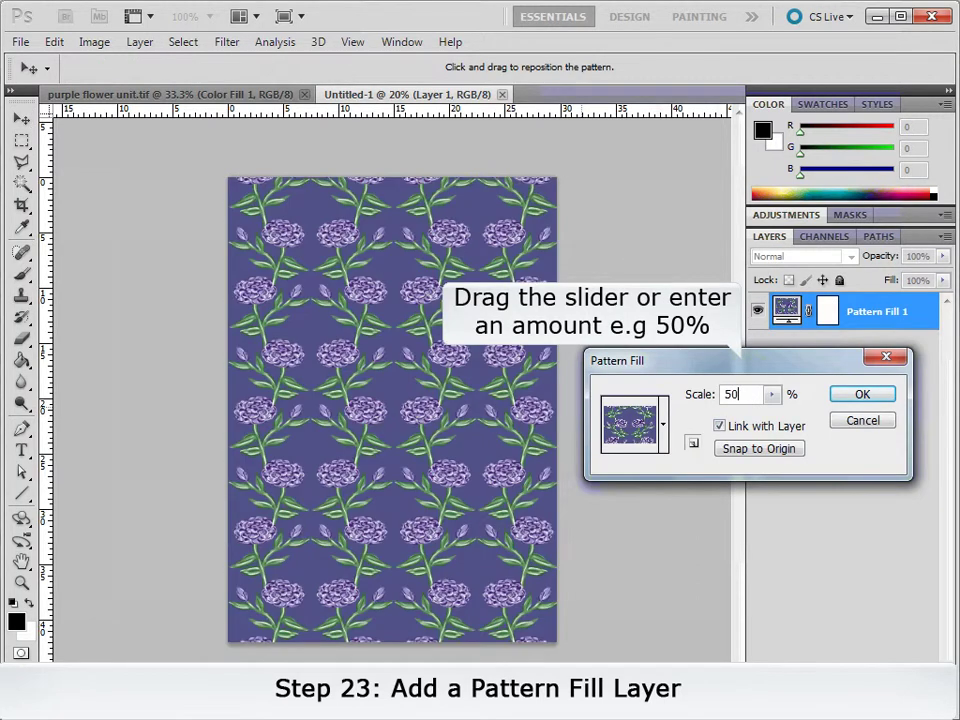
{"action": "left_click_drag", "start_coordinate": [284, 241], "coordinate": [223, 240]}
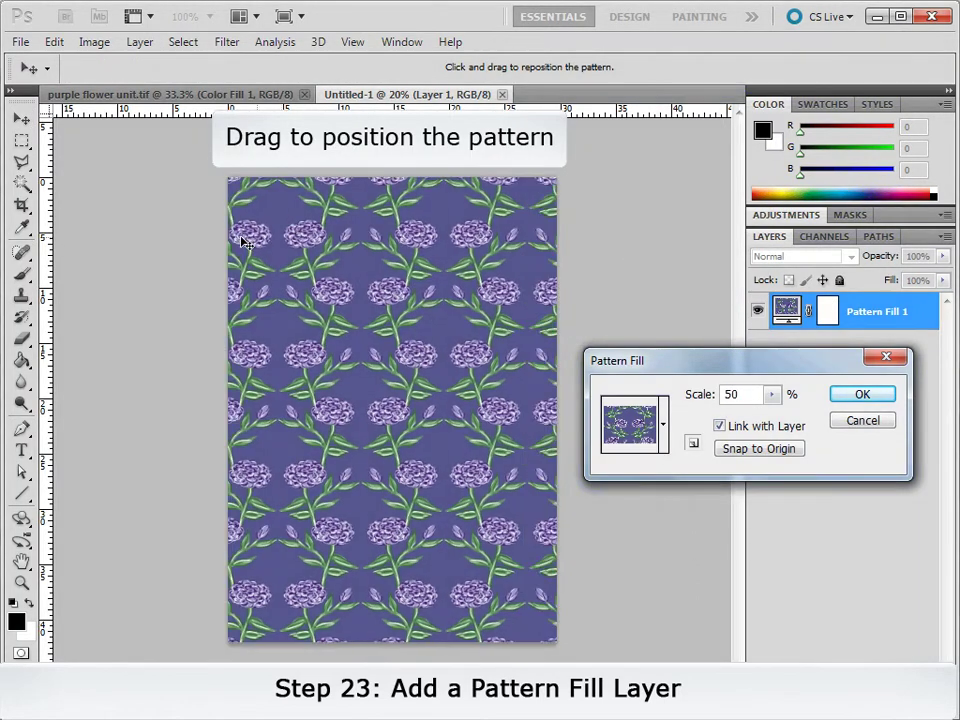
{"action": "left_click", "coordinate": [859, 395]}
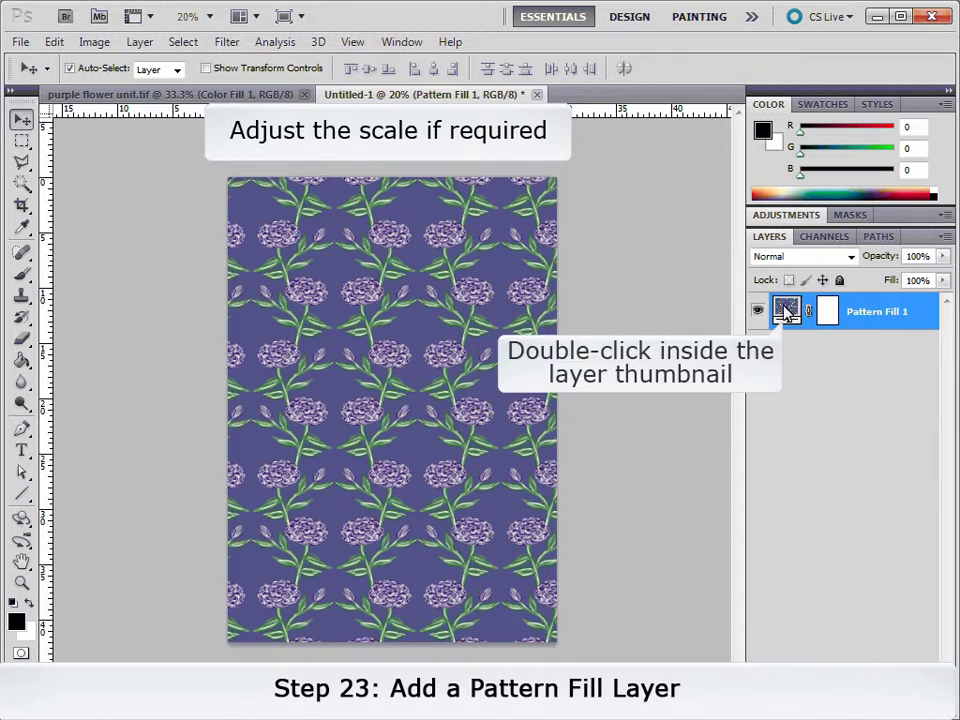
Step: Rescale the Pattern Fill 1 flower pattern to 70% and shift it up and left
{"action": "double_click", "coordinate": [786, 312]}
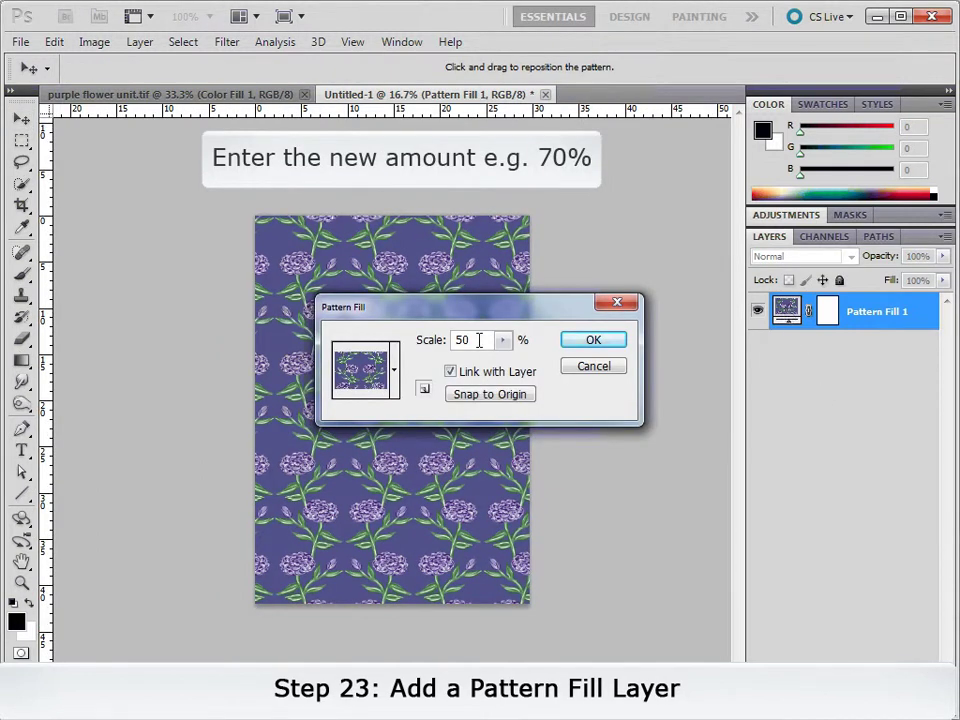
{"action": "type", "text": "70"}
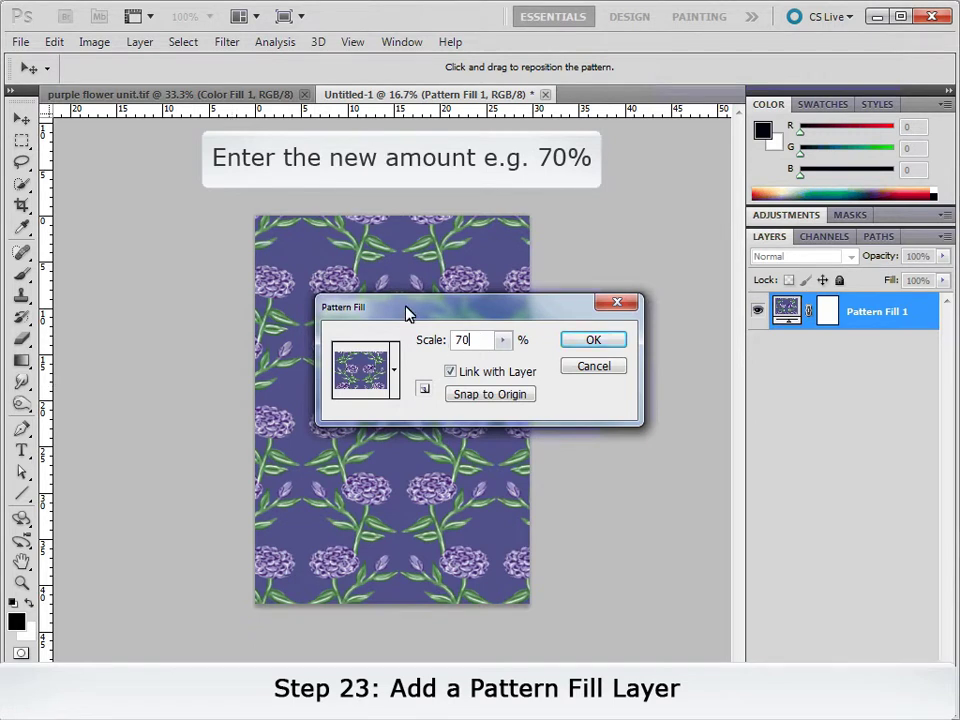
{"action": "left_click_drag", "start_coordinate": [407, 306], "coordinate": [628, 384]}
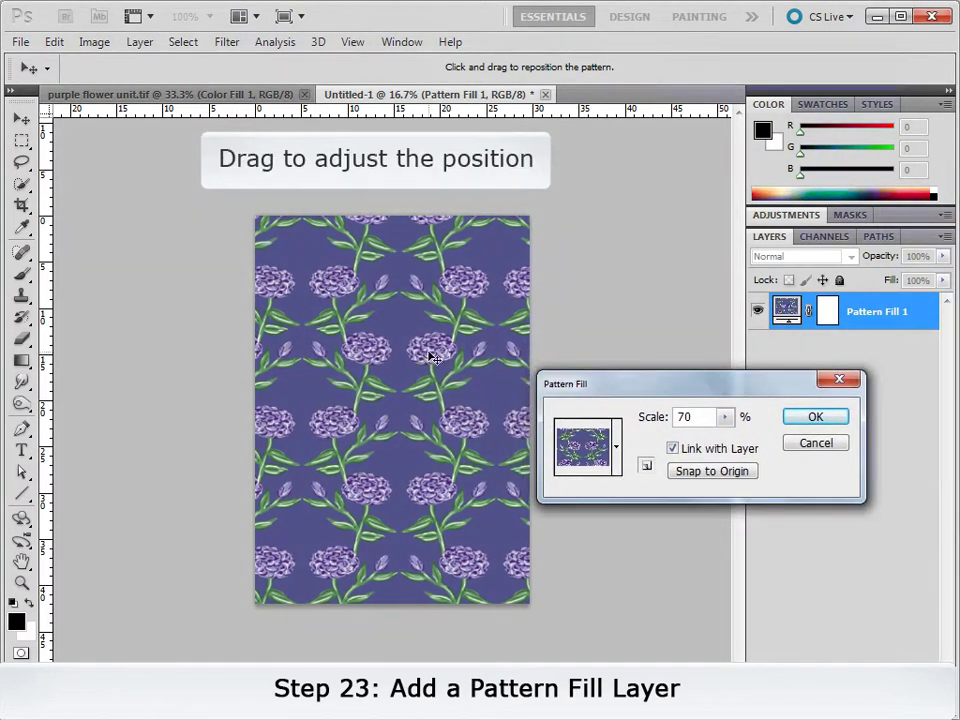
{"action": "mouse_move", "coordinate": [422, 349]}
{"action": "left_mouse_down"}
{"action": "mouse_move", "coordinate": [407, 328]}
{"action": "mouse_move", "coordinate": [412, 316]}
{"action": "left_mouse_up"}
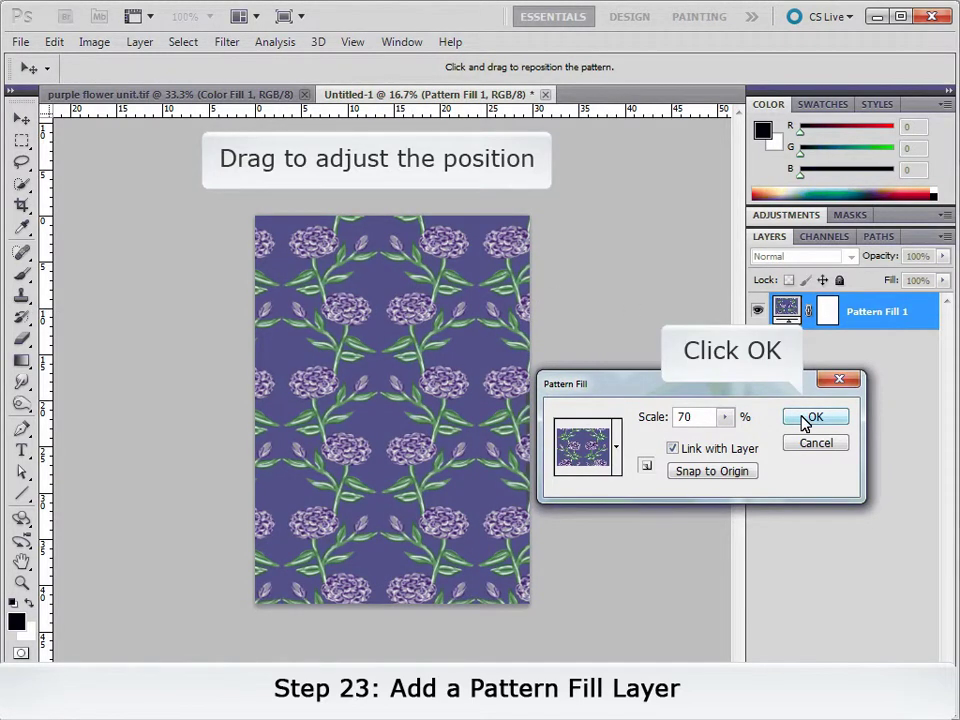
{"action": "left_click", "coordinate": [813, 417]}
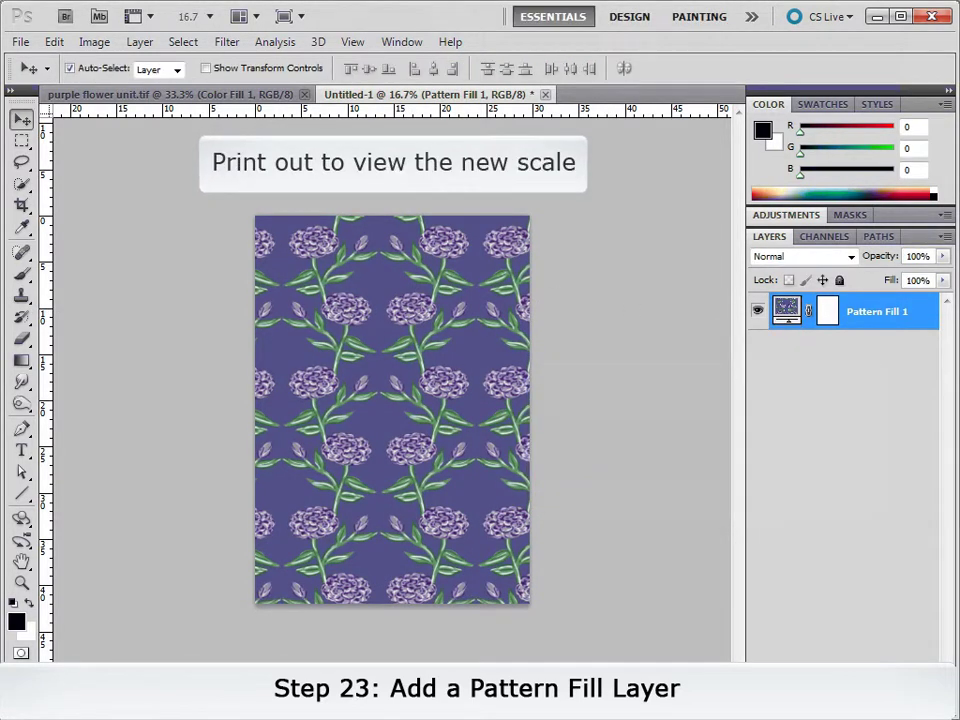